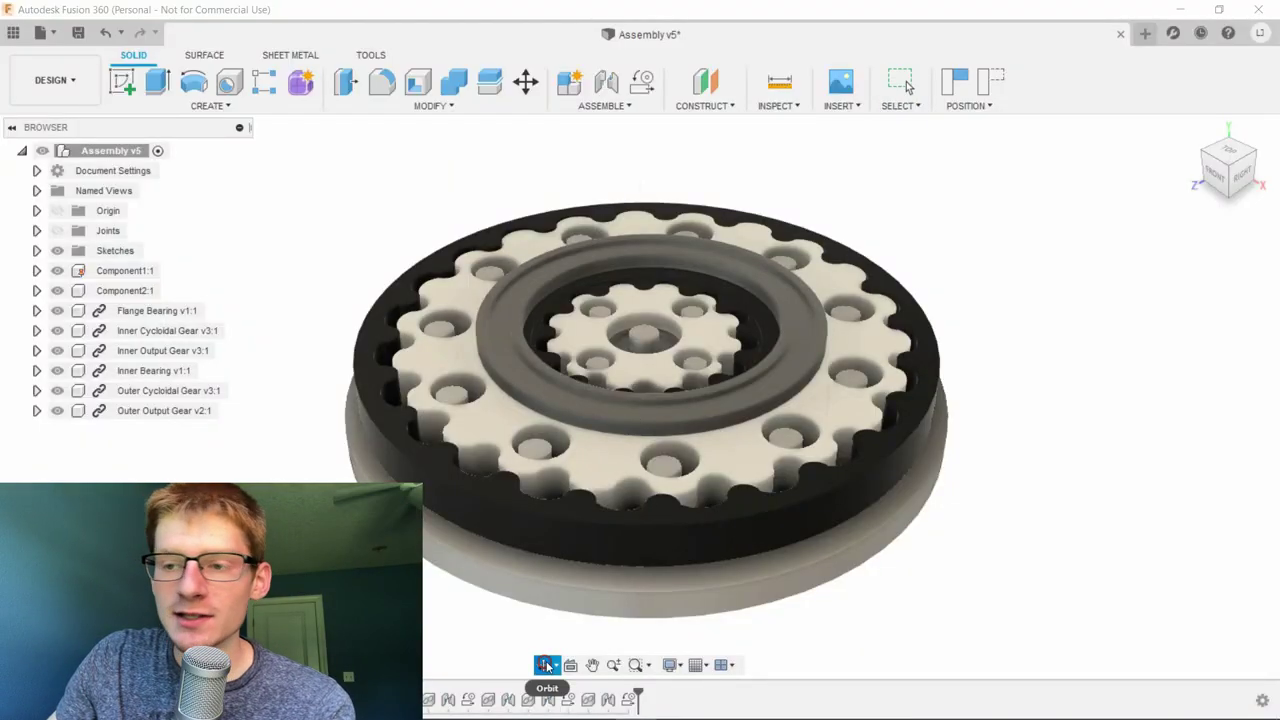
# Step: Orbit to look down on the assembly from above, then zoom in and back out
pyautogui.moveTo(655, 300); pyautogui.dragTo(648, 376)
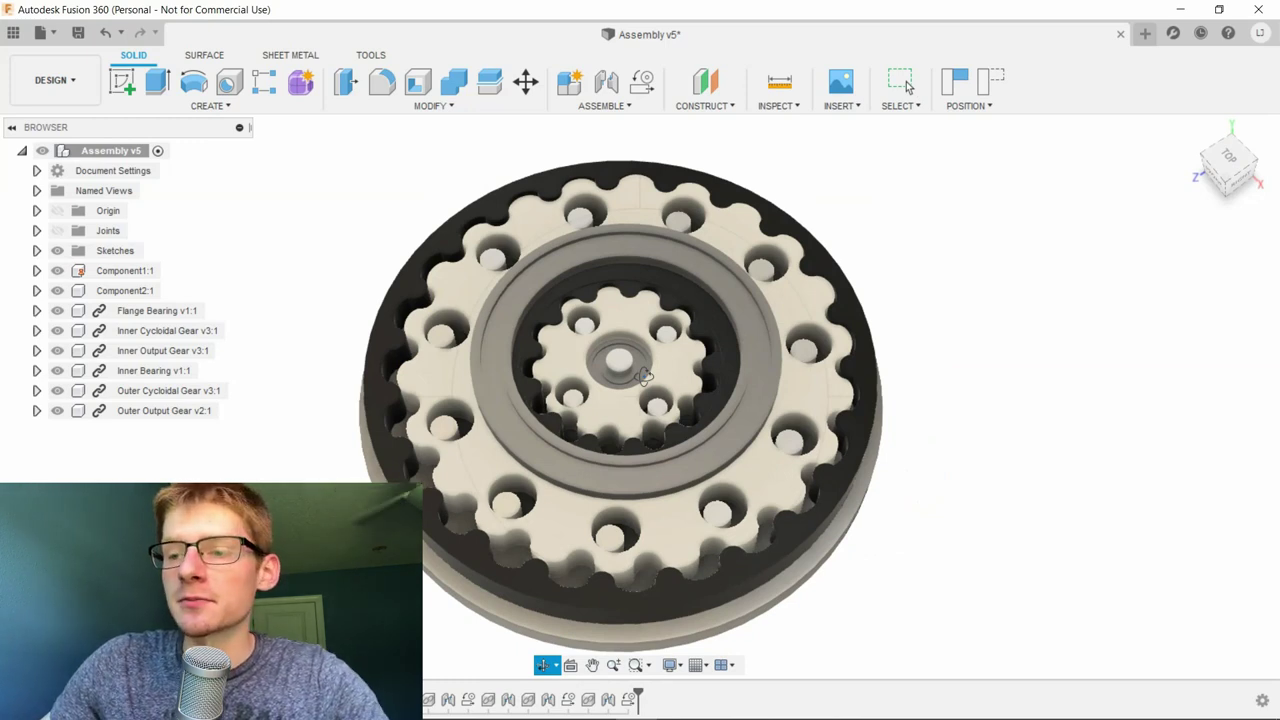
pyautogui.press('Escape')
pyautogui.scroll(3, 625, 365)
pyautogui.scroll(3, 604, 358)
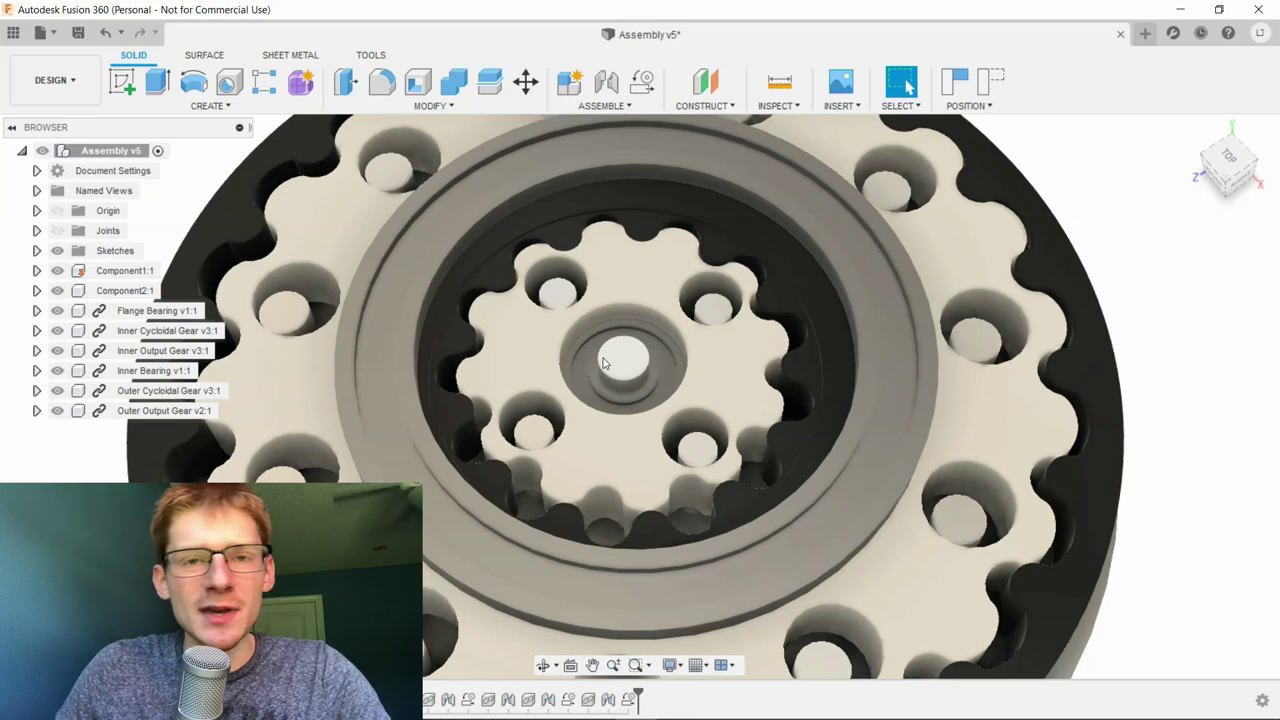
pyautogui.scroll(-3, 608, 395)
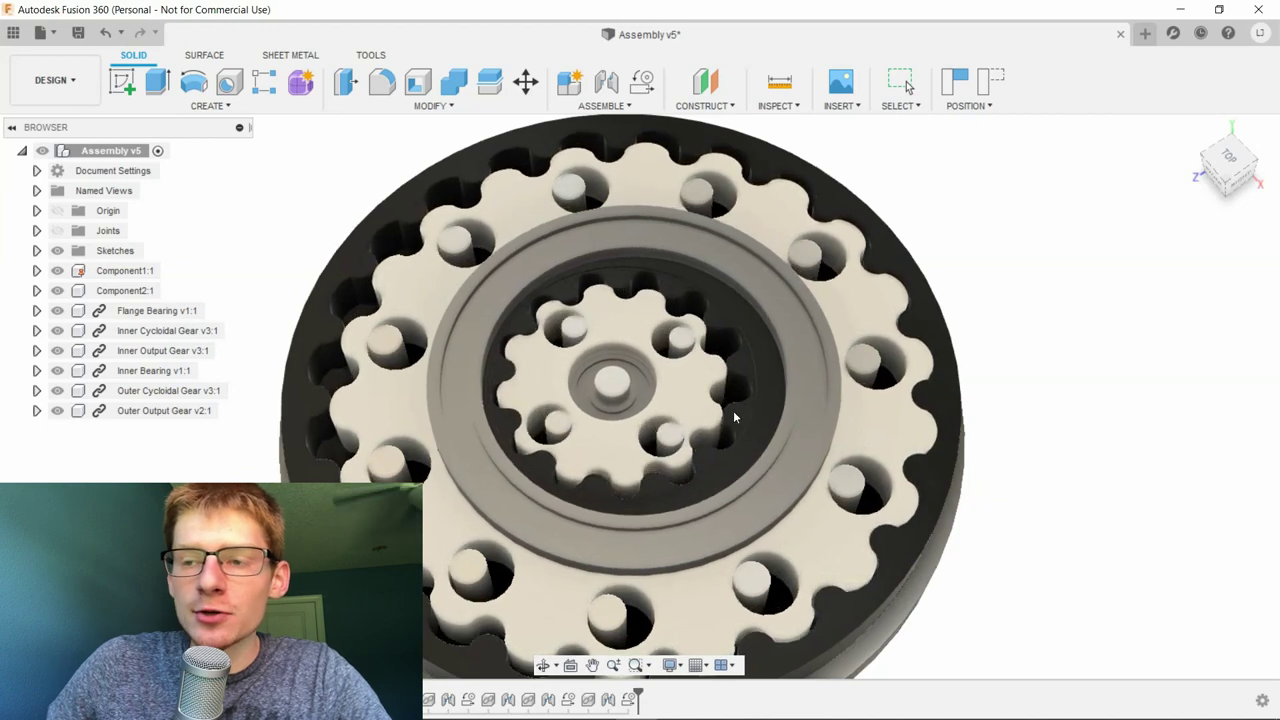
pyautogui.press('Escape')
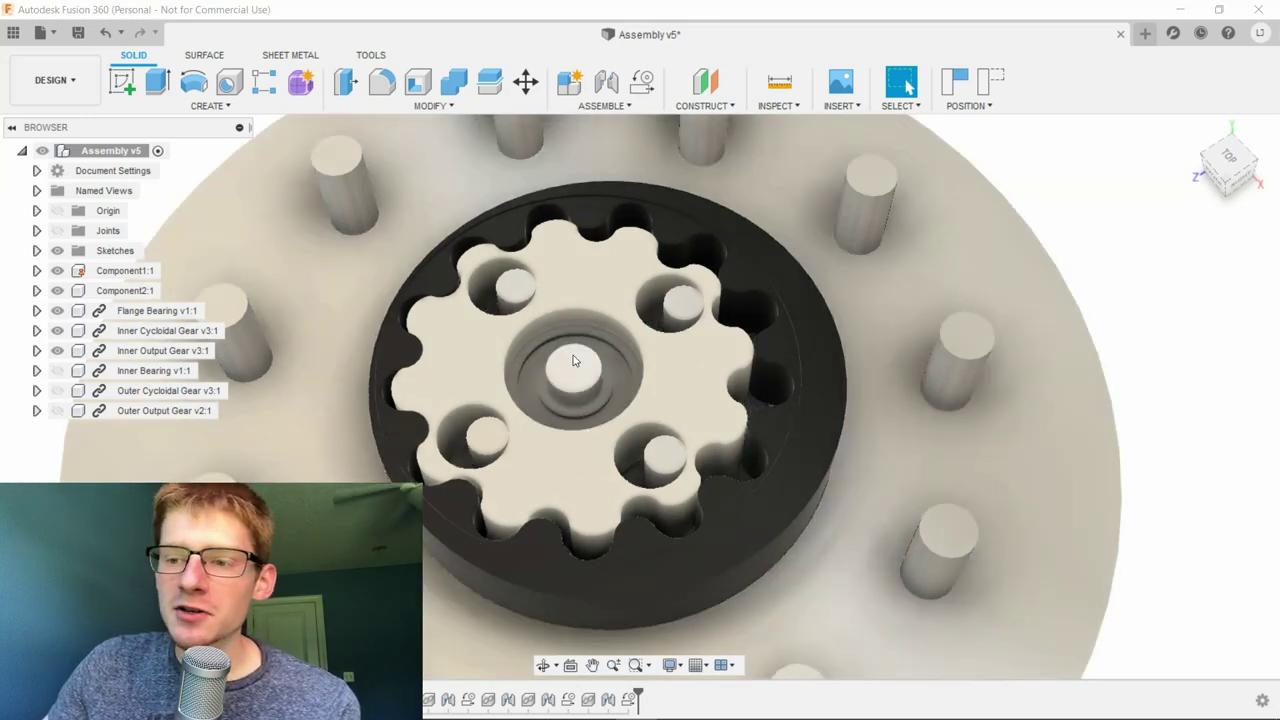
# Step: Turn the inner cycloidal gear and pick the tops of the upper-right and upper-left pins
pyautogui.moveTo(572, 362)
pyautogui.mouseDown()
pyautogui.moveTo(630, 330)
pyautogui.moveTo(686, 374)
pyautogui.moveTo(538, 298)
pyautogui.moveTo(528, 416)
pyautogui.moveTo(688, 437)
pyautogui.moveTo(615, 322)
pyautogui.moveTo(598, 326)
pyautogui.mouseUp()
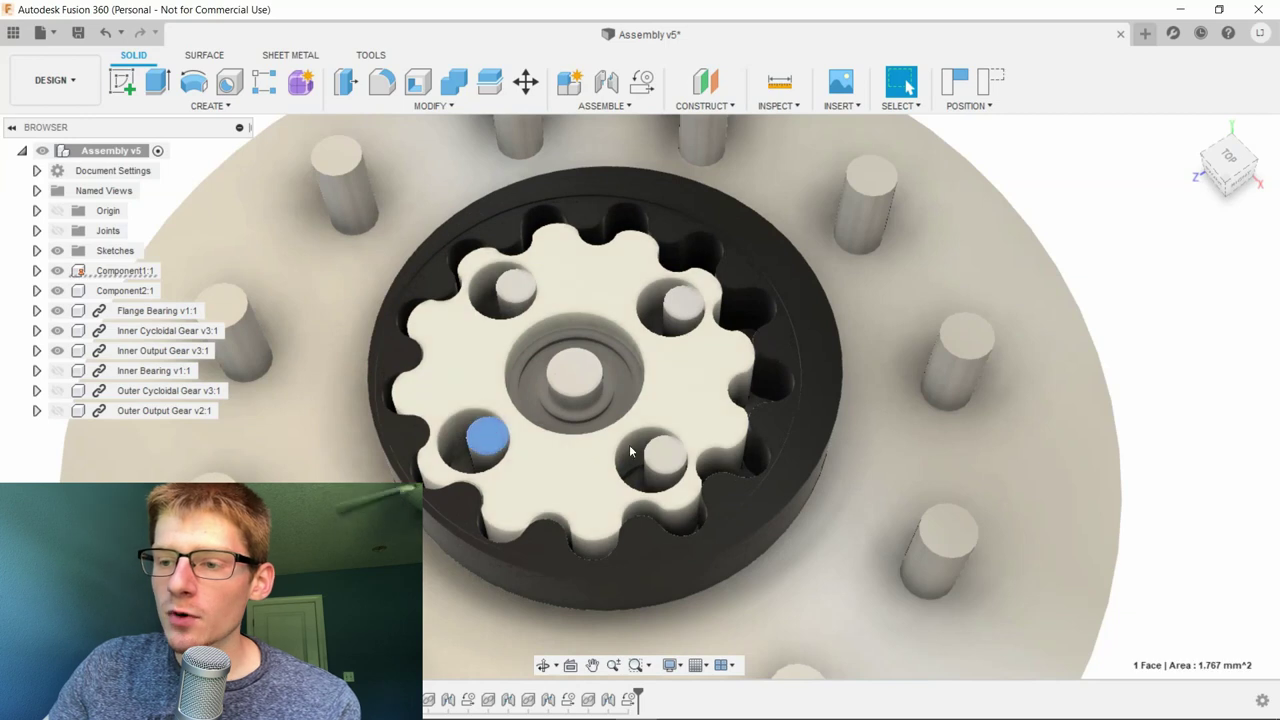
pyautogui.click(680, 300)
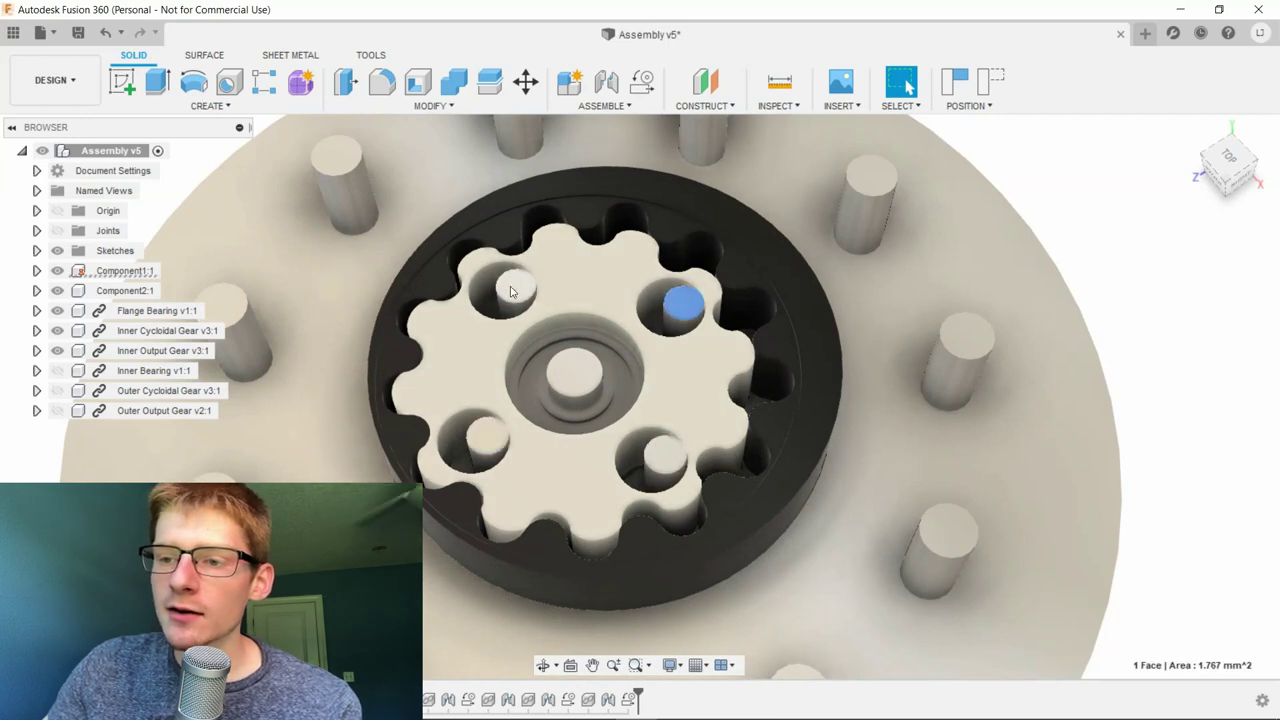
pyautogui.click(510, 290)
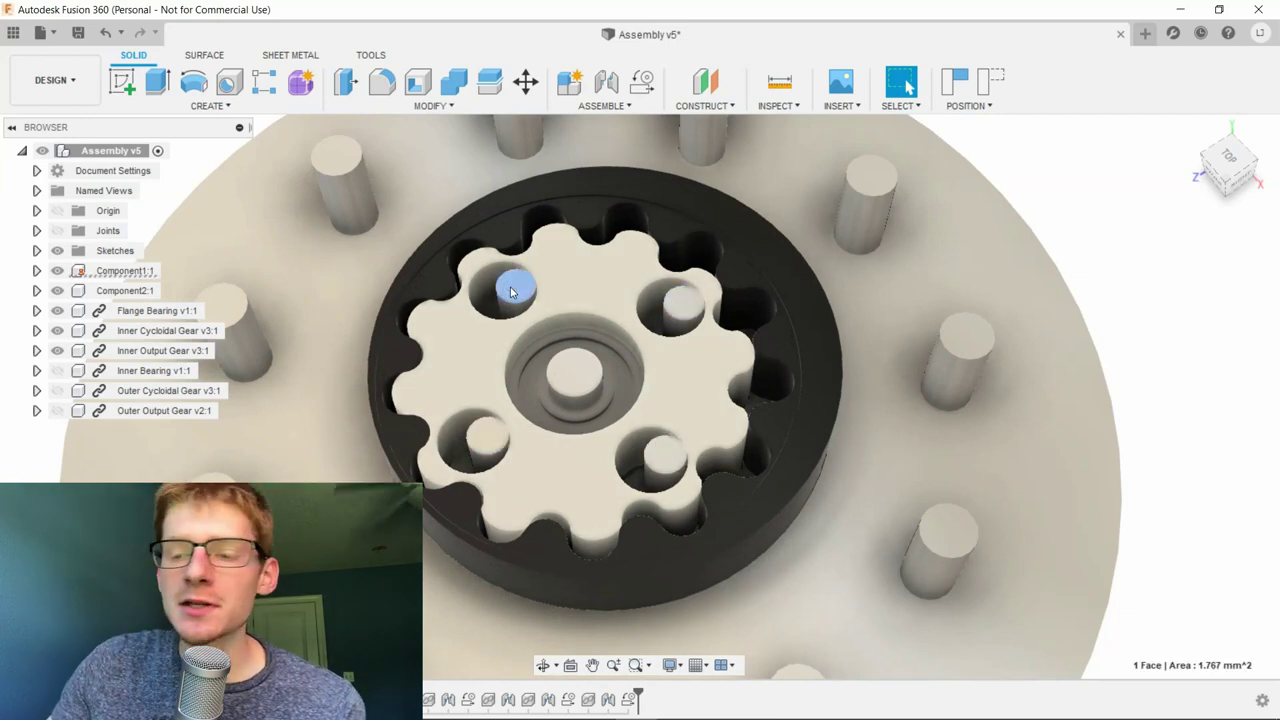
# Step: Tilt the view around the inner stage, then drag the inner gear to a new eccentric position
pyautogui.click(542, 665)
pyautogui.moveTo(580, 537)
pyautogui.mouseDown()
pyautogui.moveTo(632, 540)
pyautogui.moveTo(617, 514)
pyautogui.moveTo(646, 423)
pyautogui.moveTo(525, 511)
pyautogui.moveTo(600, 424)
pyautogui.moveTo(549, 531)
pyautogui.moveTo(578, 536)
pyautogui.mouseUp()
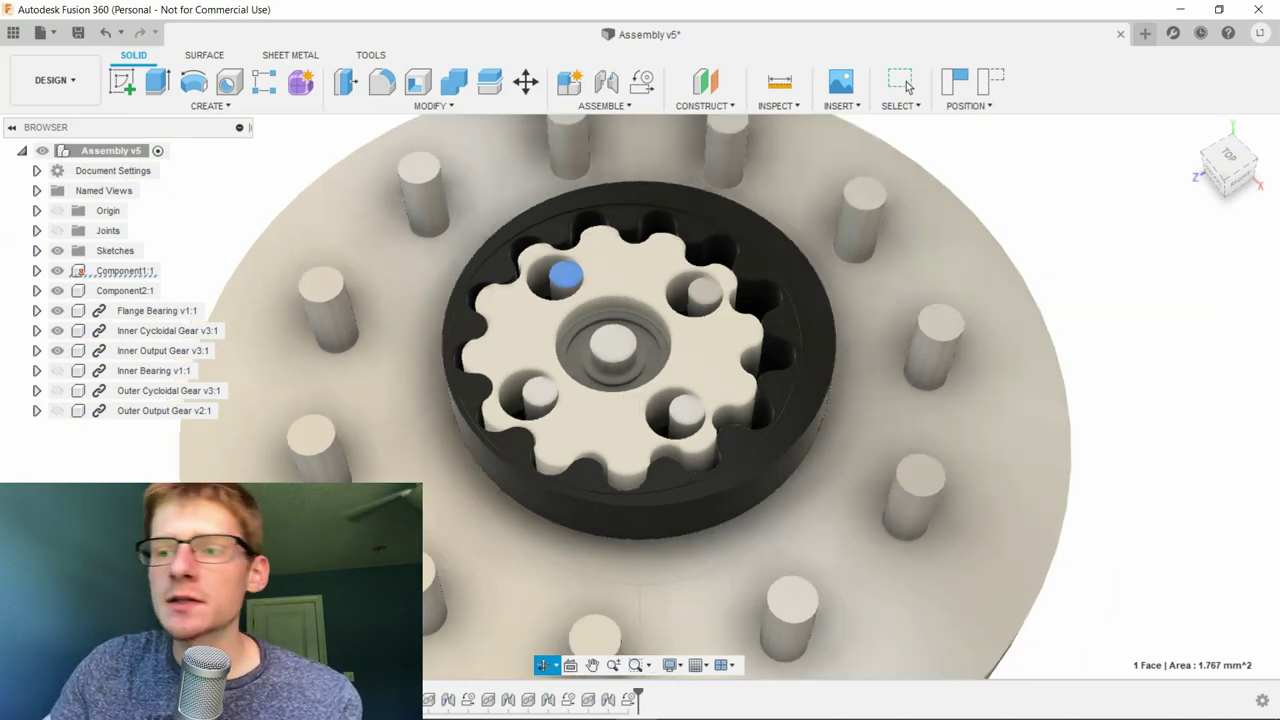
pyautogui.moveTo(655, 372); pyautogui.dragTo(662, 366)
pyautogui.press('Escape')
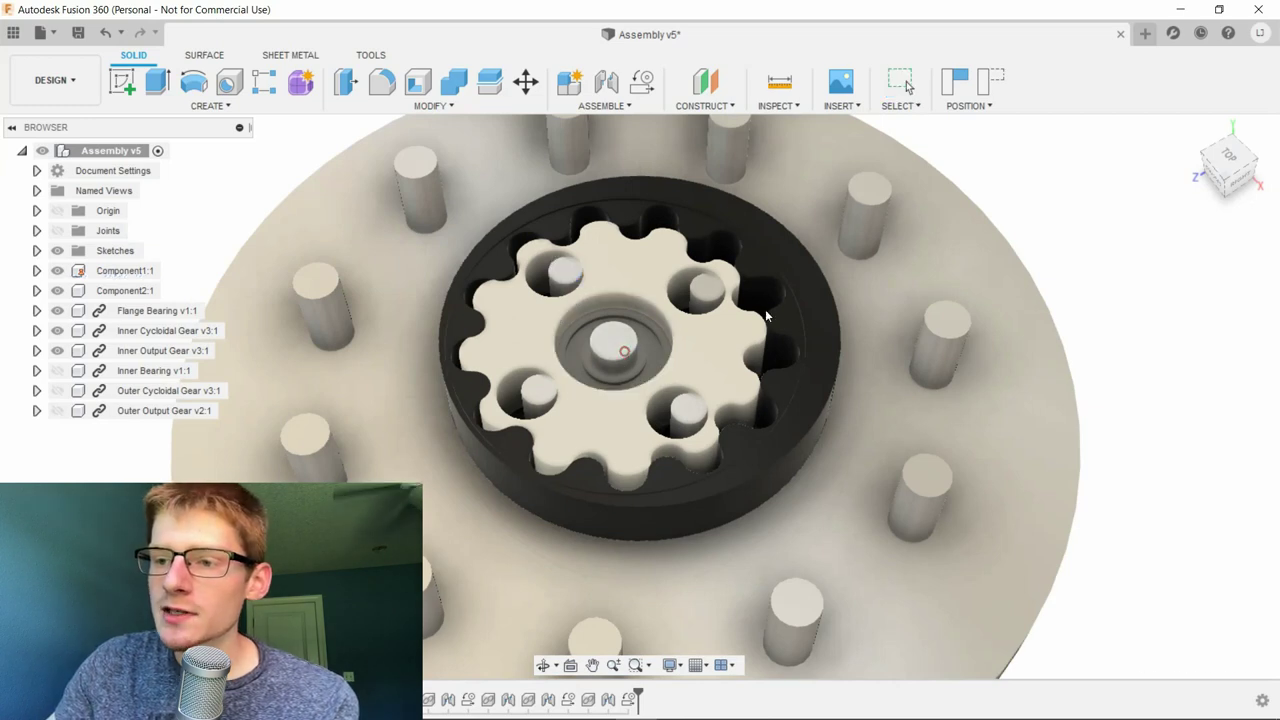
pyautogui.moveTo(620, 338); pyautogui.dragTo(642, 358)
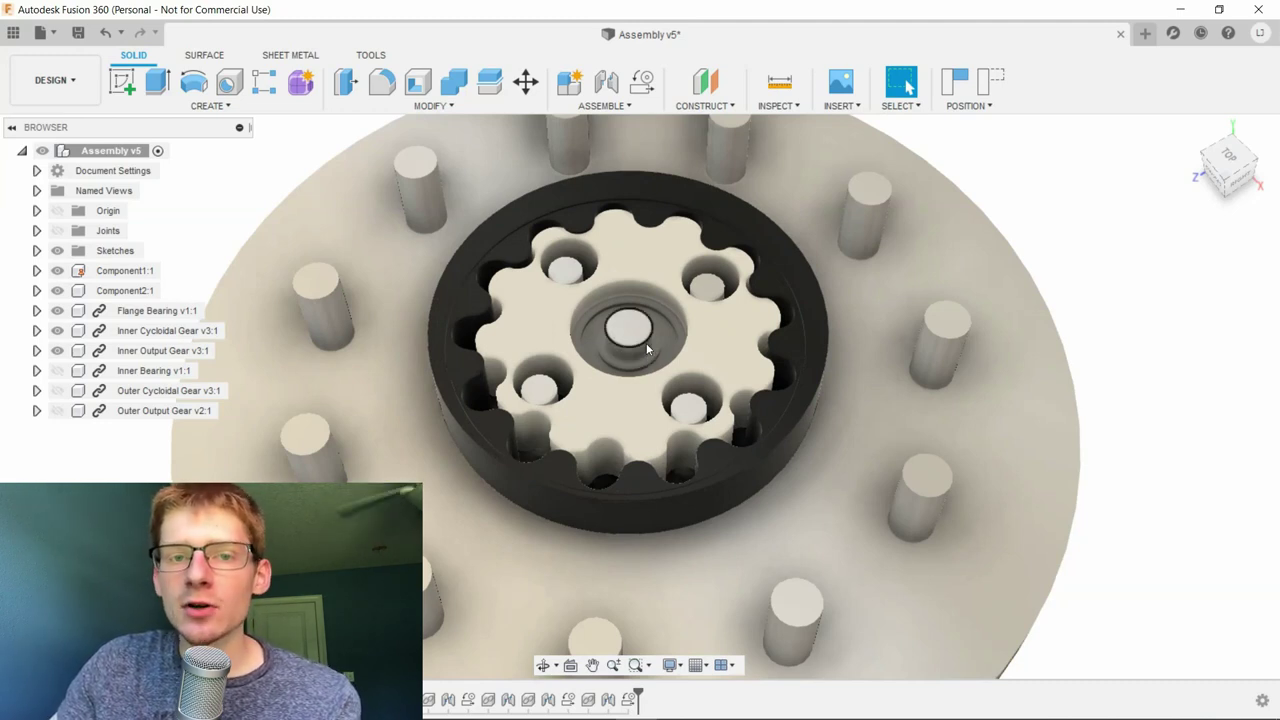
pyautogui.moveTo(646, 343); pyautogui.dragTo(548, 437)
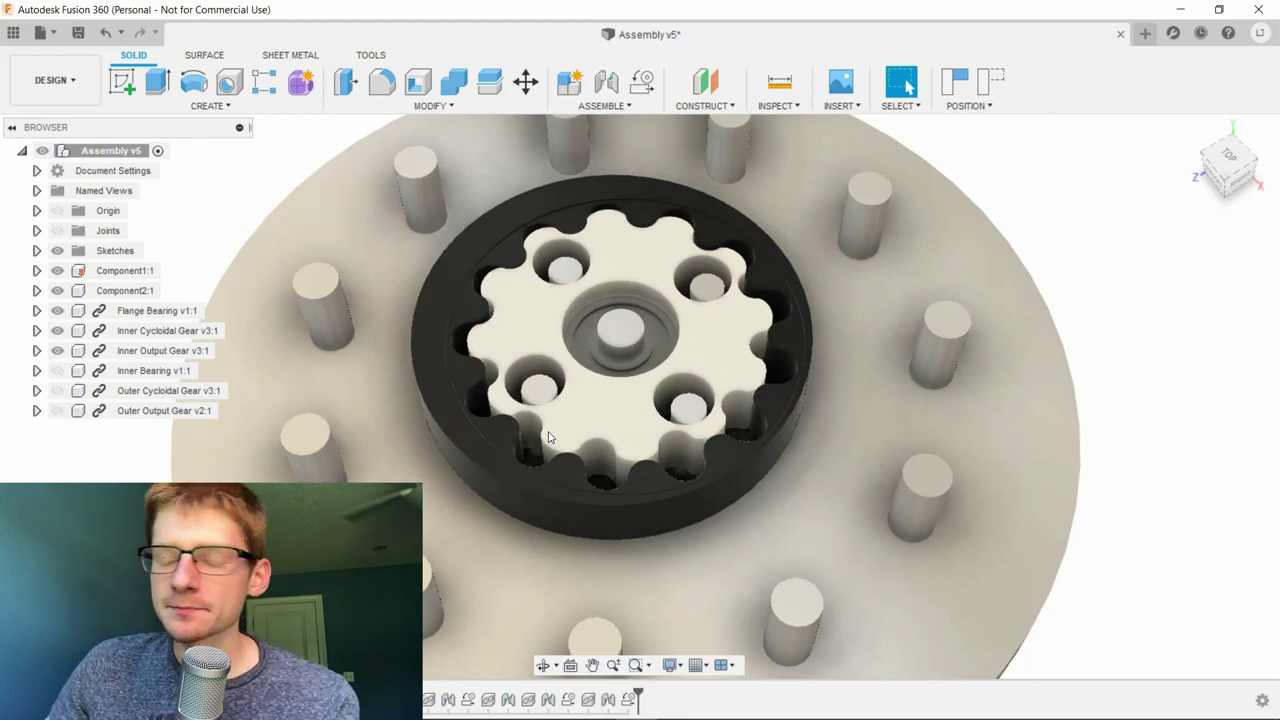
# Step: Turn the inner cycloidal gear through its cycle inside the dark ring and zoom in closer
pyautogui.moveTo(548, 437); pyautogui.dragTo(680, 409)
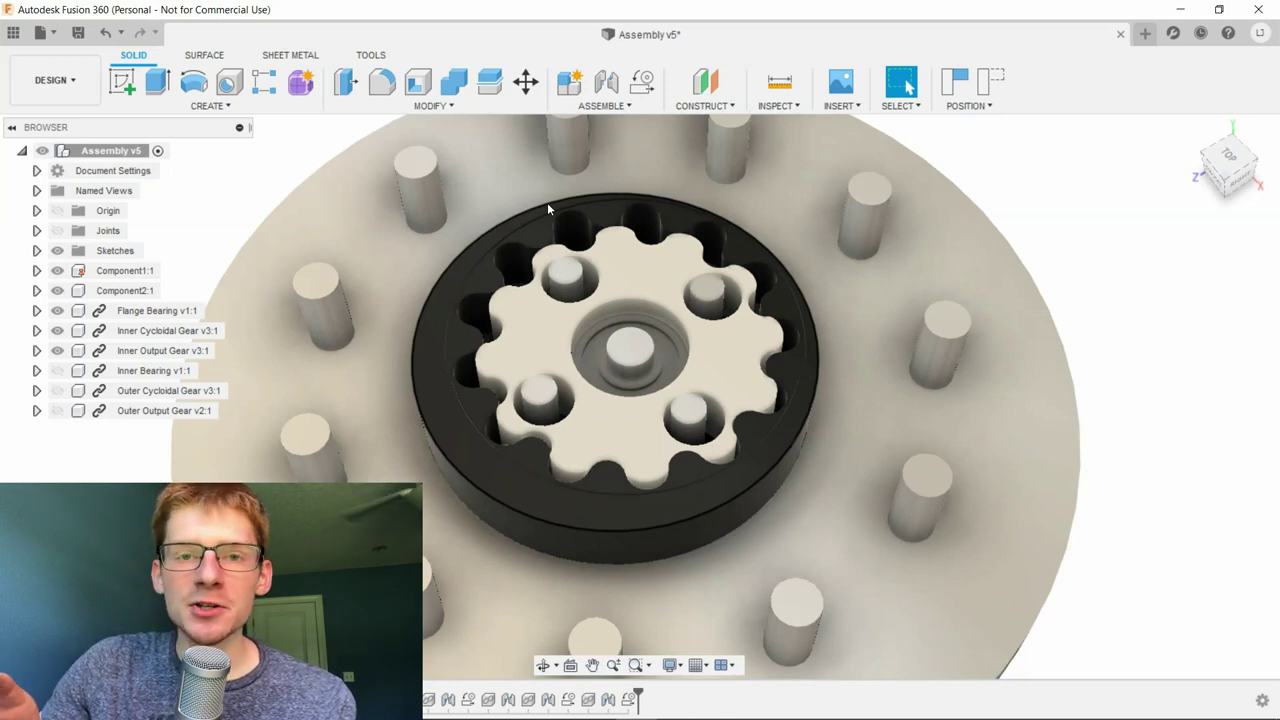
pyautogui.scroll(5, 547, 208)
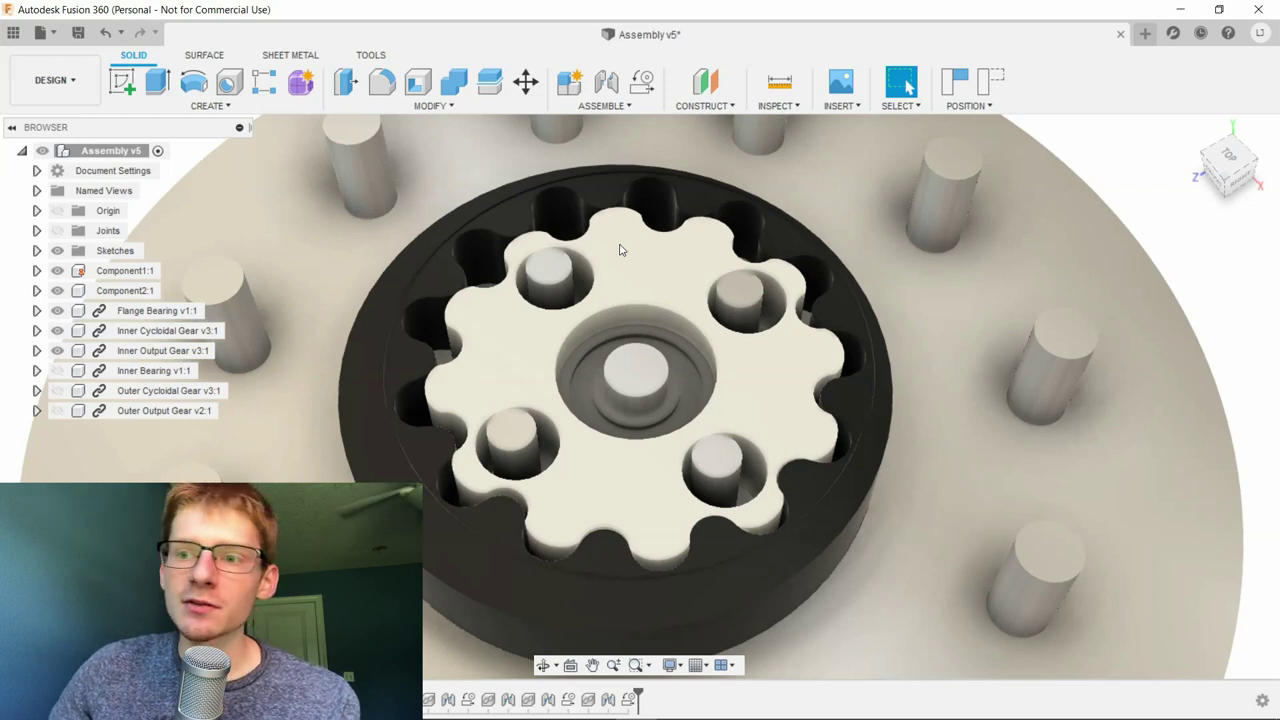
# Step: Select the dark ring's inner face, turn the gears inside the ring, and tilt the view slightly
pyautogui.click(506, 206)
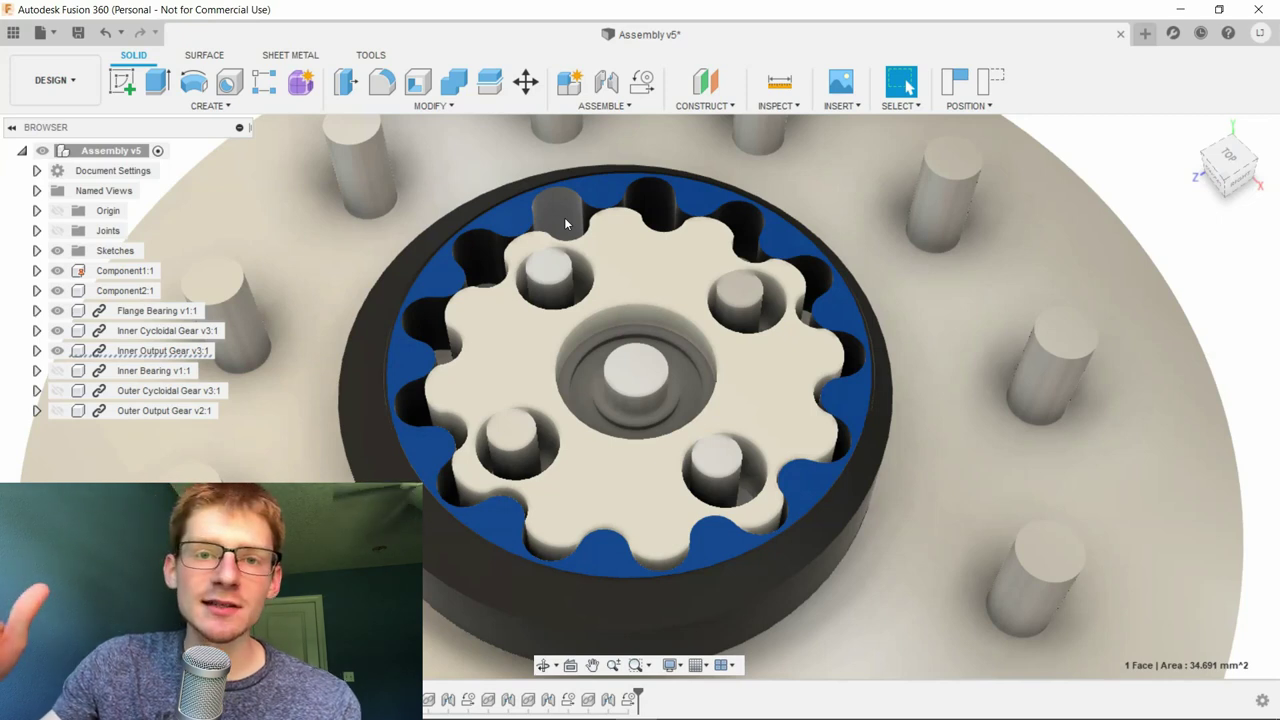
pyautogui.moveTo(564, 217); pyautogui.dragTo(755, 179)
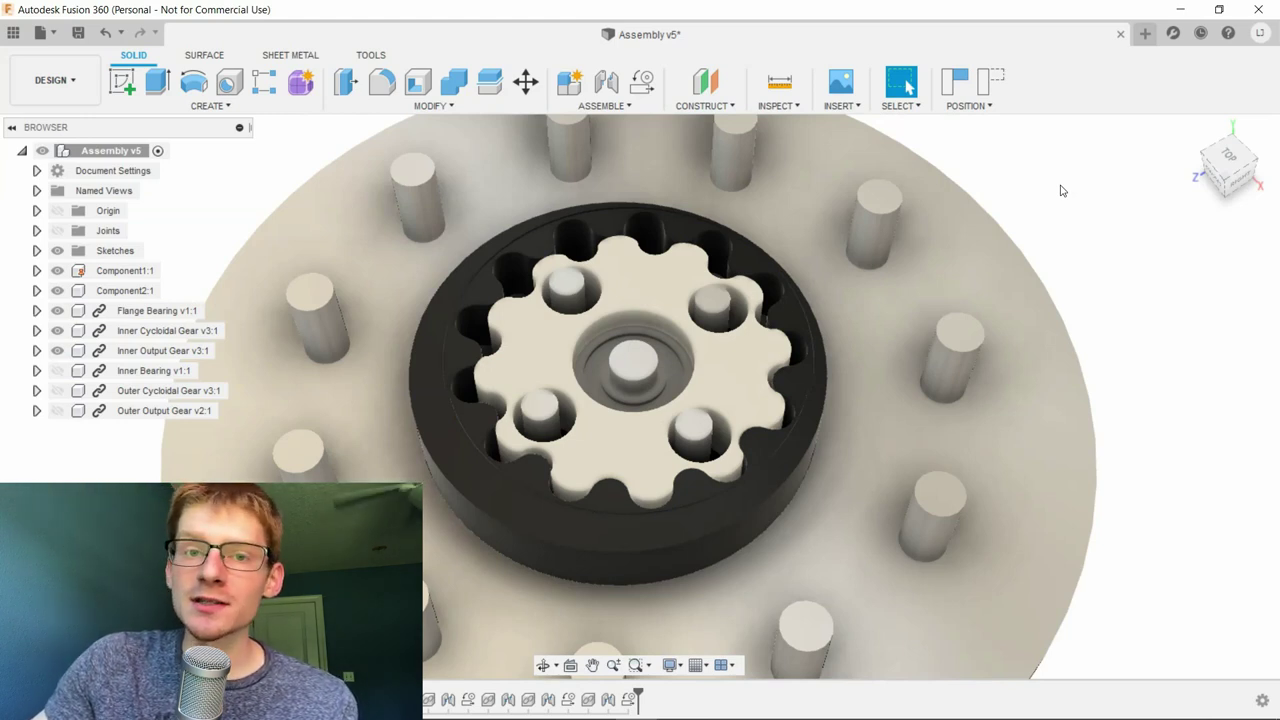
pyautogui.keyDown('shift'); pyautogui.moveTo(1062, 190); pyautogui.dragTo(1038, 190, button='middle'); pyautogui.keyUp('shift')
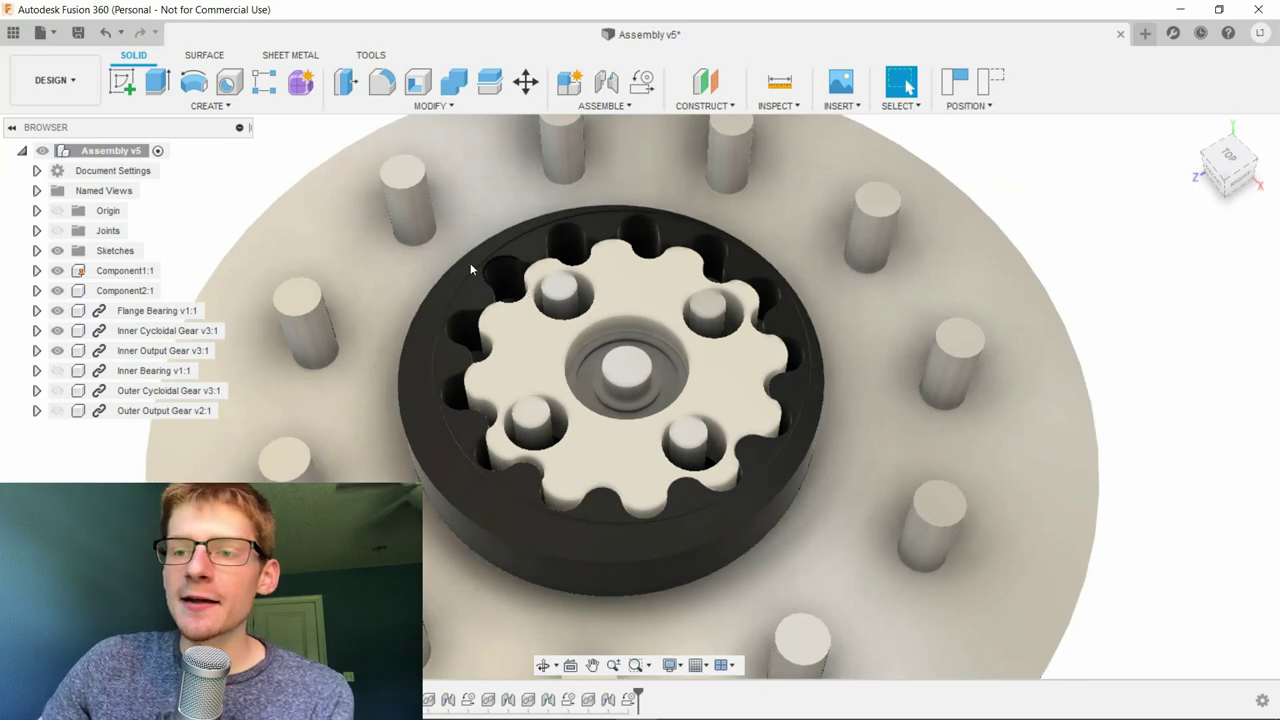
# Step: Read the ring's 8.50 mm outer-edge radius and the areas of its outer and recessed faces
pyautogui.click(445, 266)
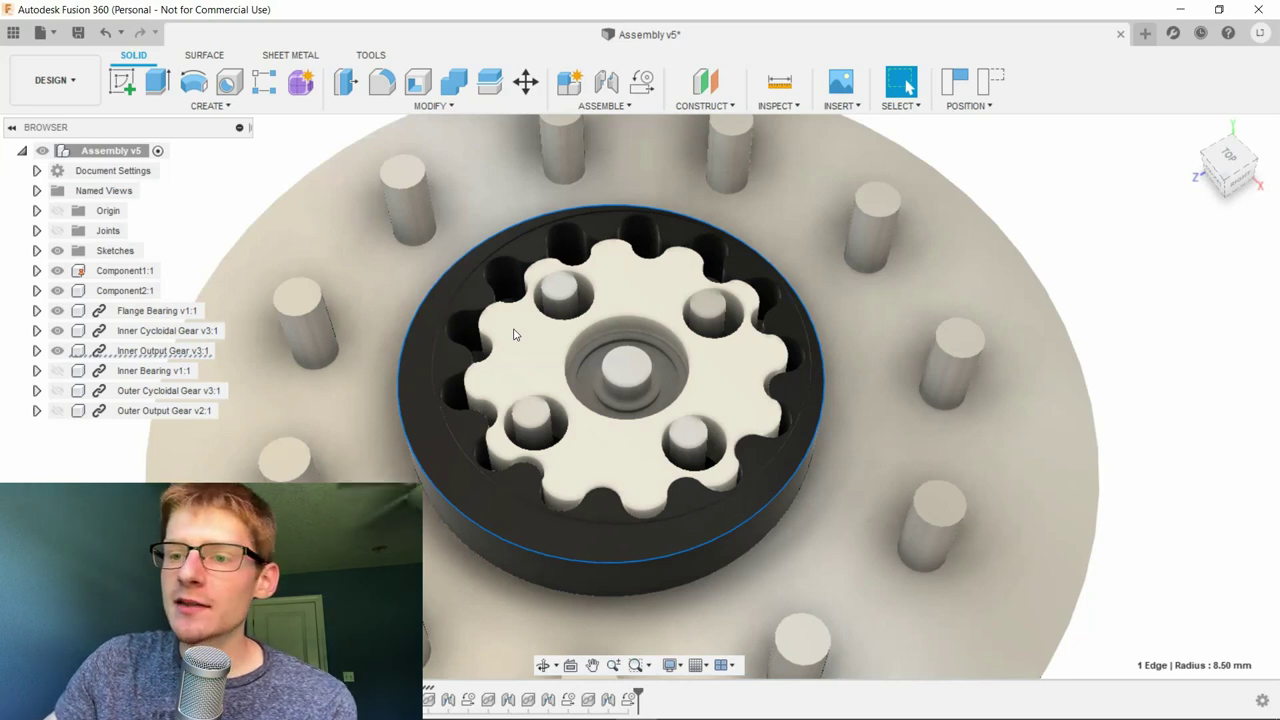
pyautogui.scroll(-1, 430, 344)
pyautogui.click(428, 346)
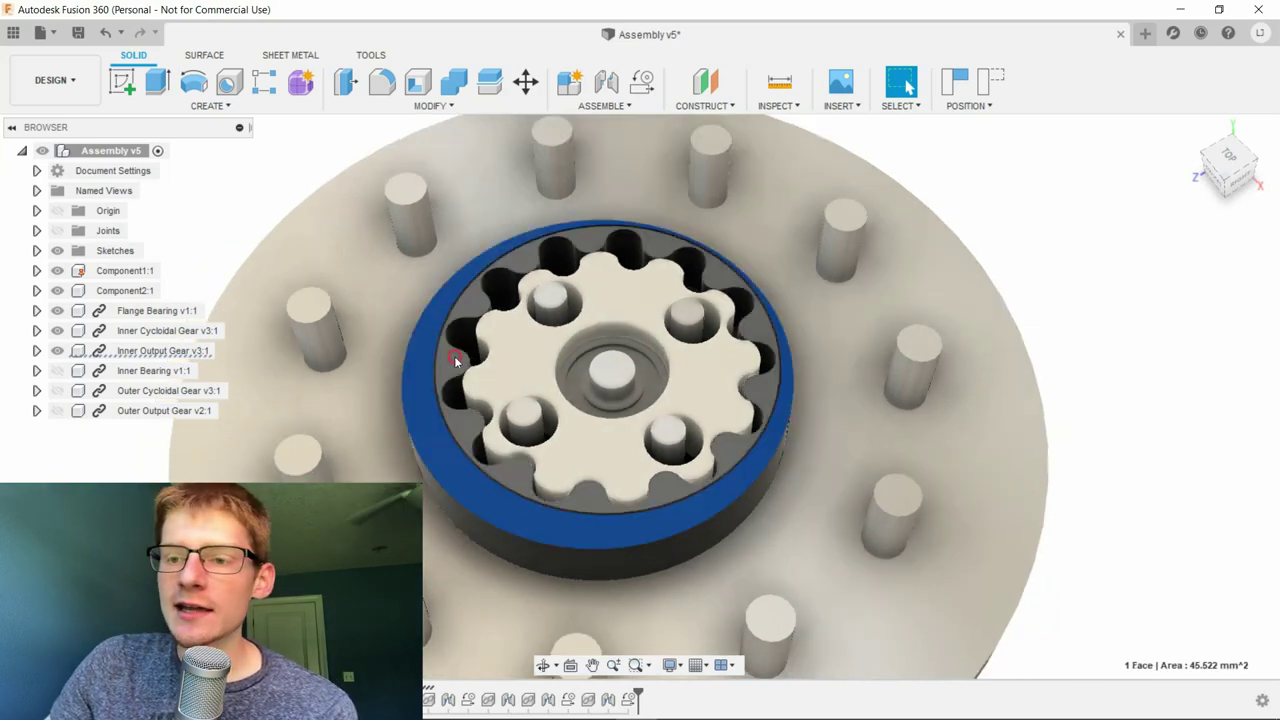
pyautogui.click(452, 357)
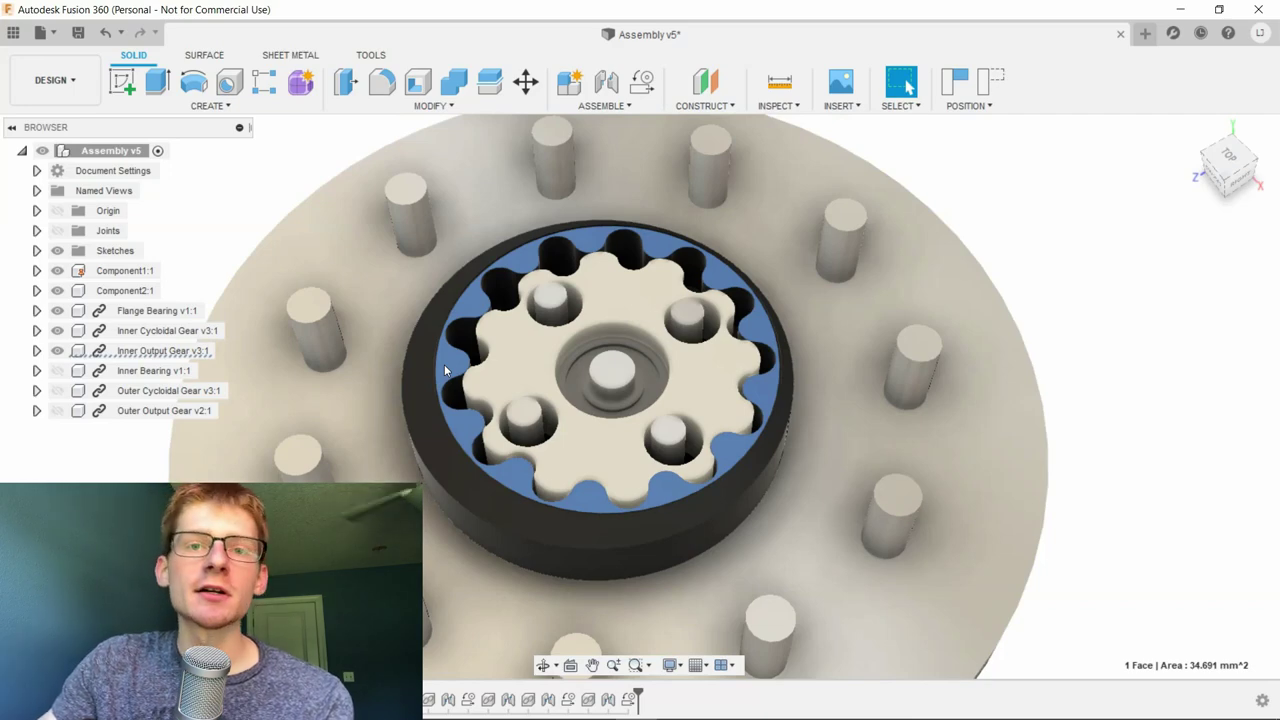
# Step: Show the Inner Bearing, Outer Cycloidal Gear and Outer Output Gear again
pyautogui.click(46, 370)
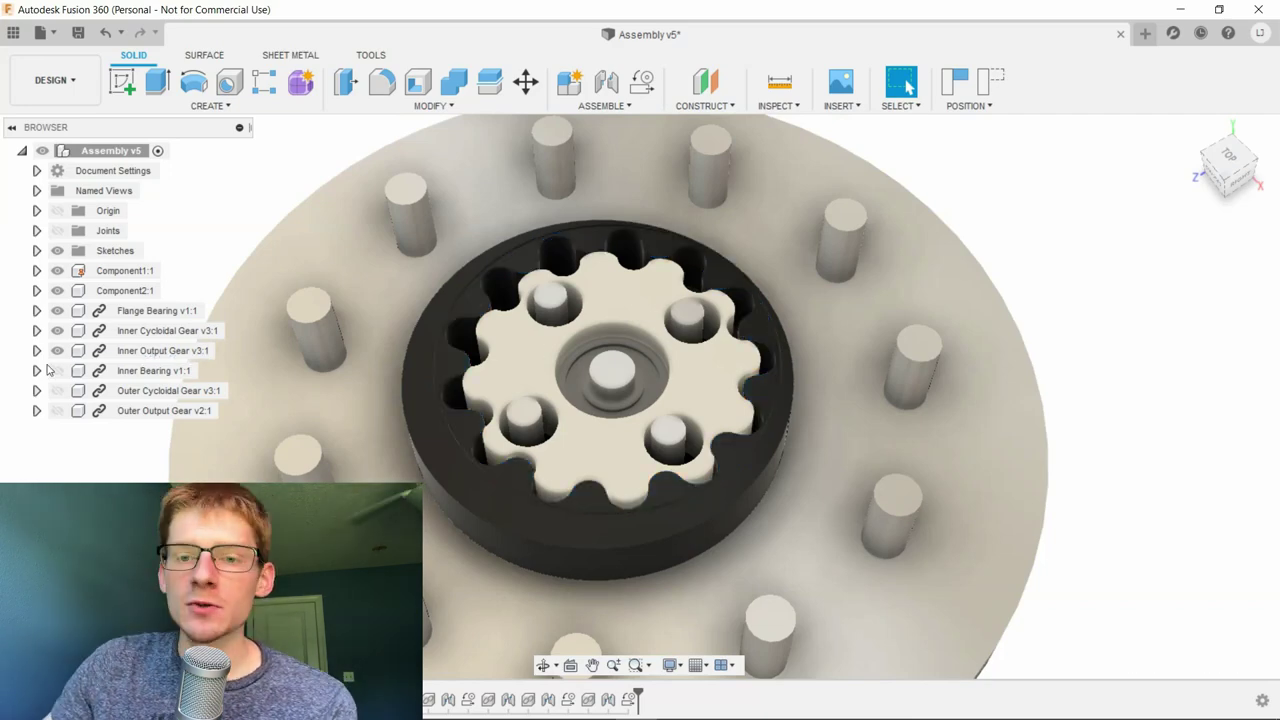
pyautogui.click(57, 370)
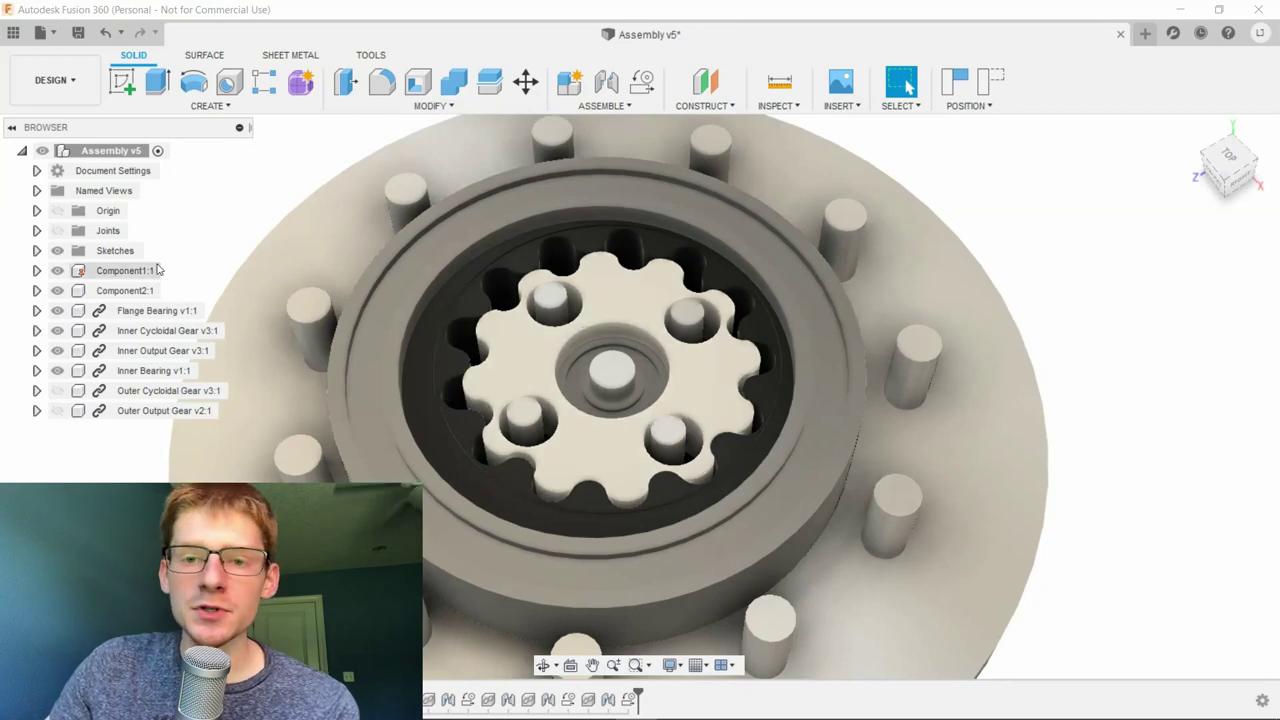
pyautogui.click(57, 390)
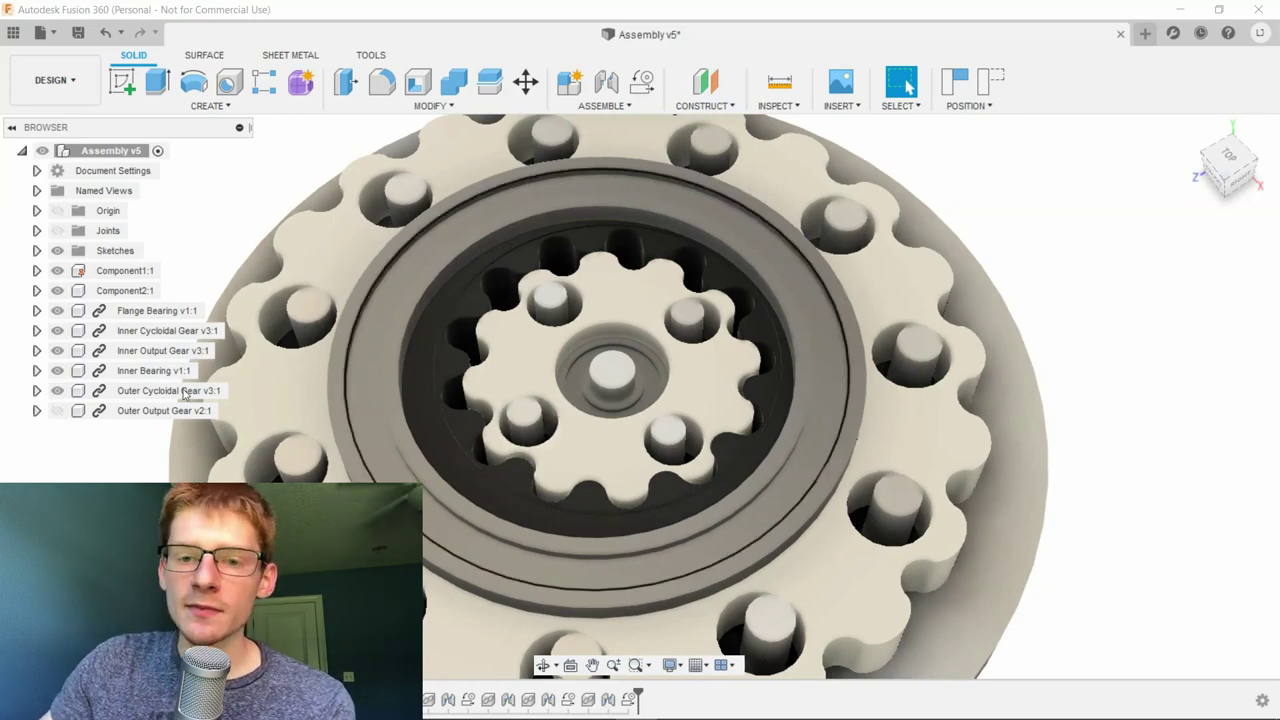
pyautogui.click(55, 410)
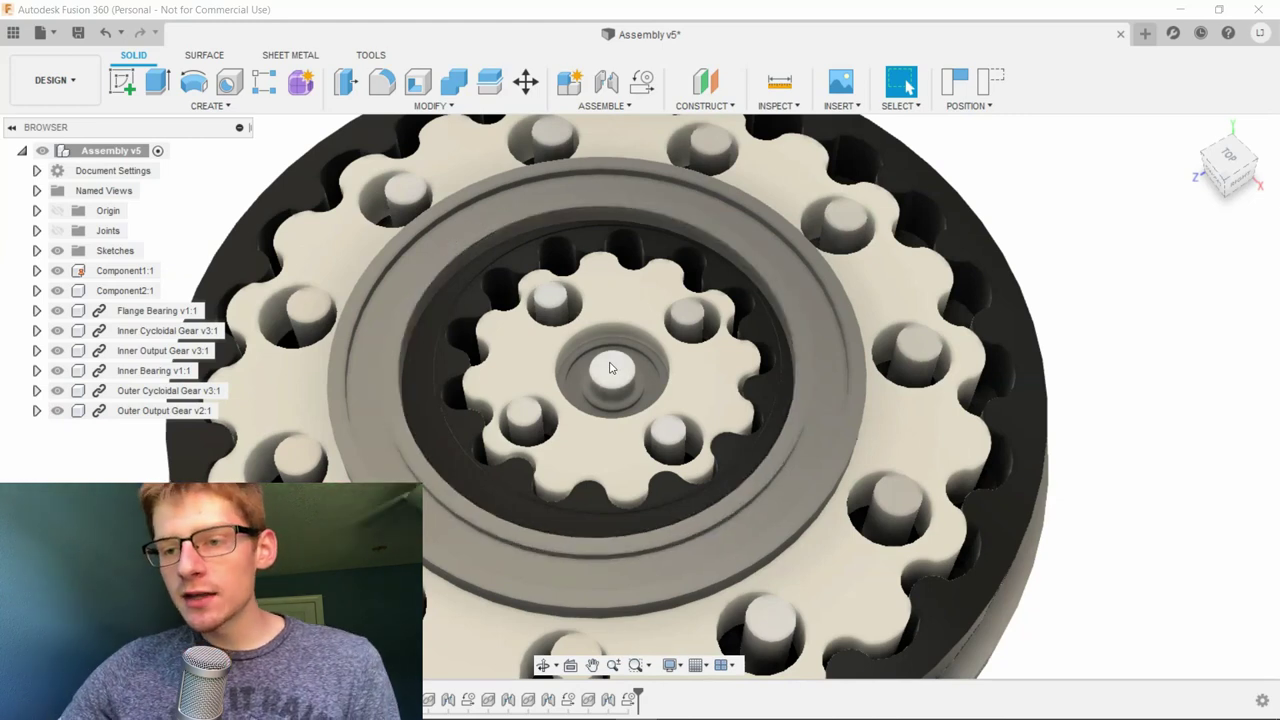
# Step: Check the inner edge radius, turn the gears, then select an outer pin top reading 3.142 mm²
pyautogui.click(412, 336)
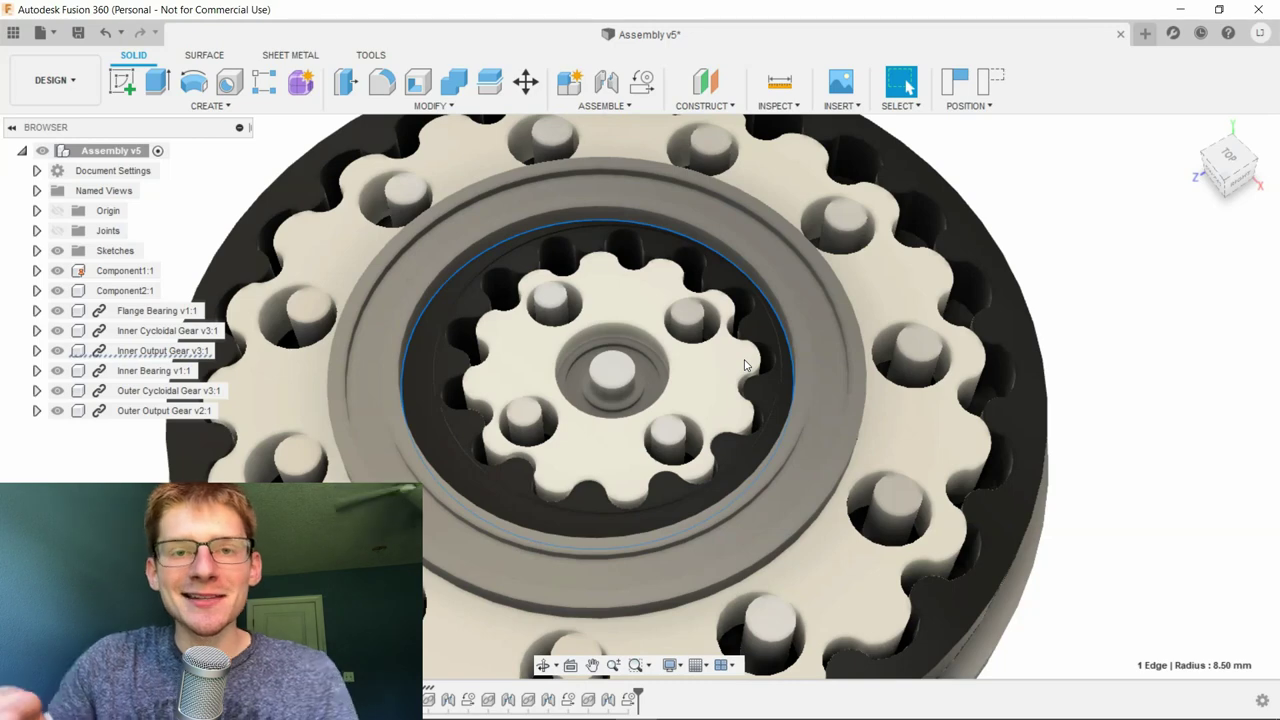
pyautogui.moveTo(744, 365); pyautogui.dragTo(711, 294)
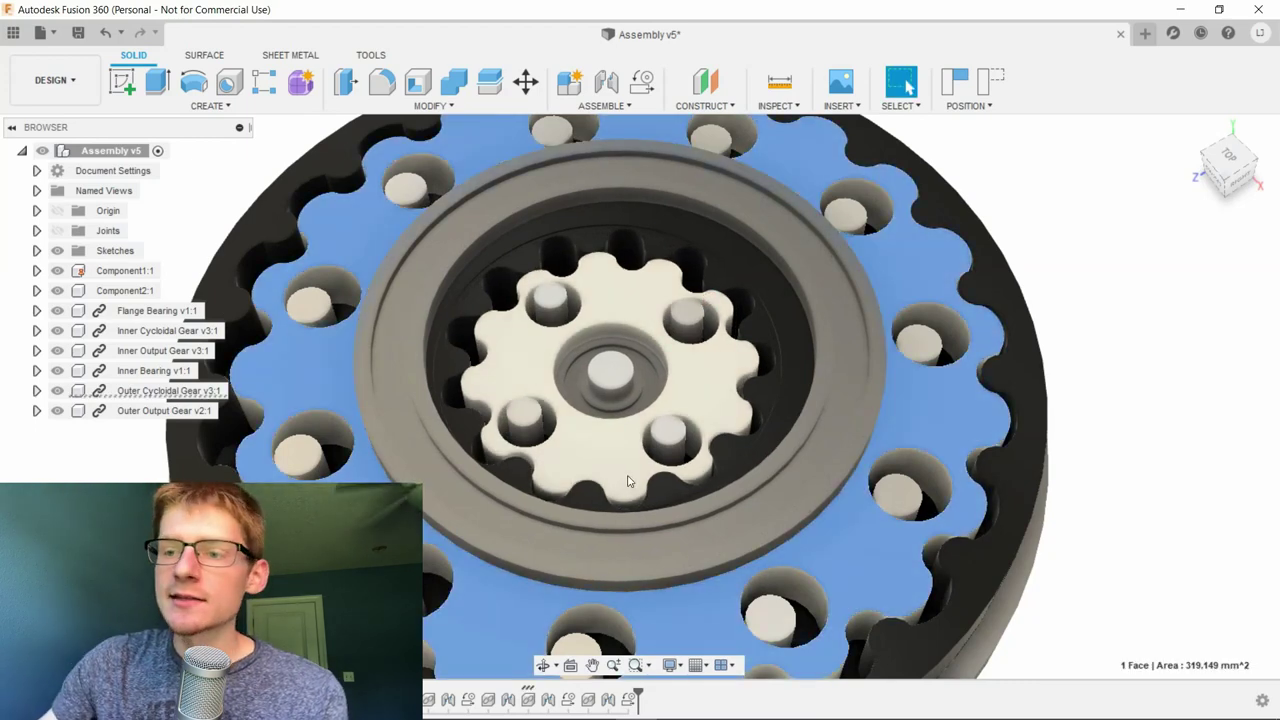
pyautogui.scroll(-2, 585, 435)
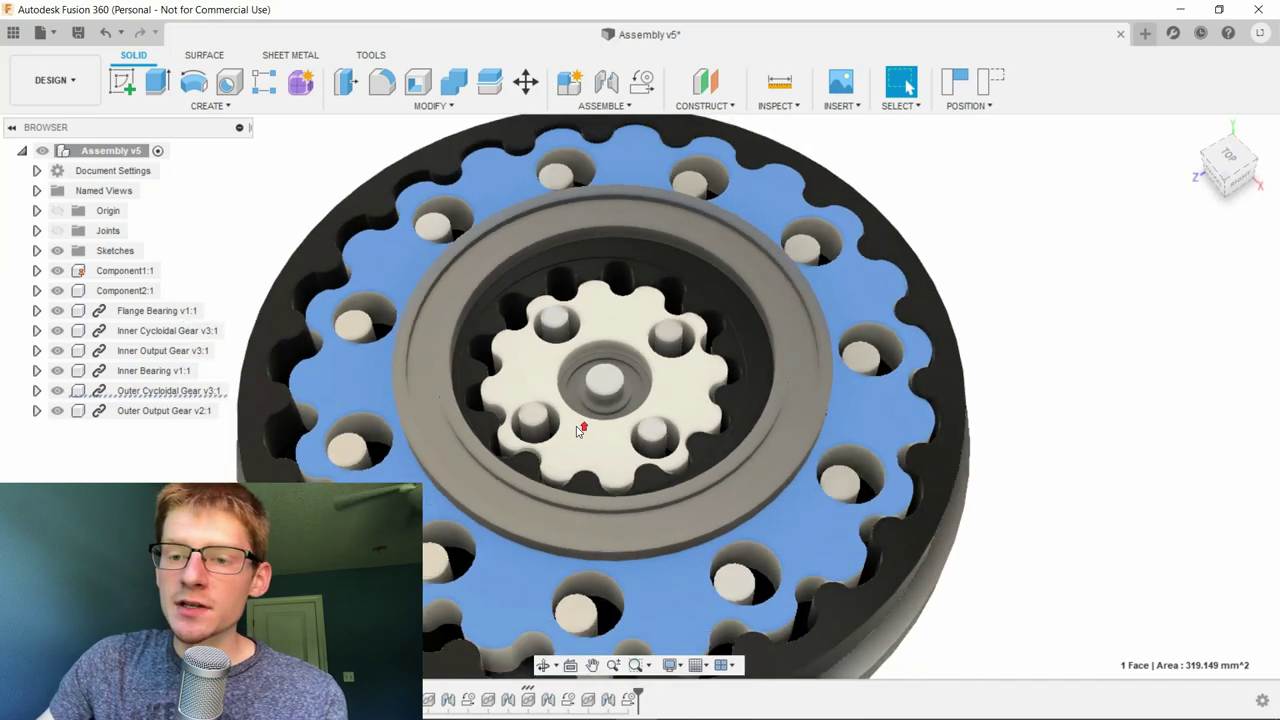
pyautogui.click(351, 449)
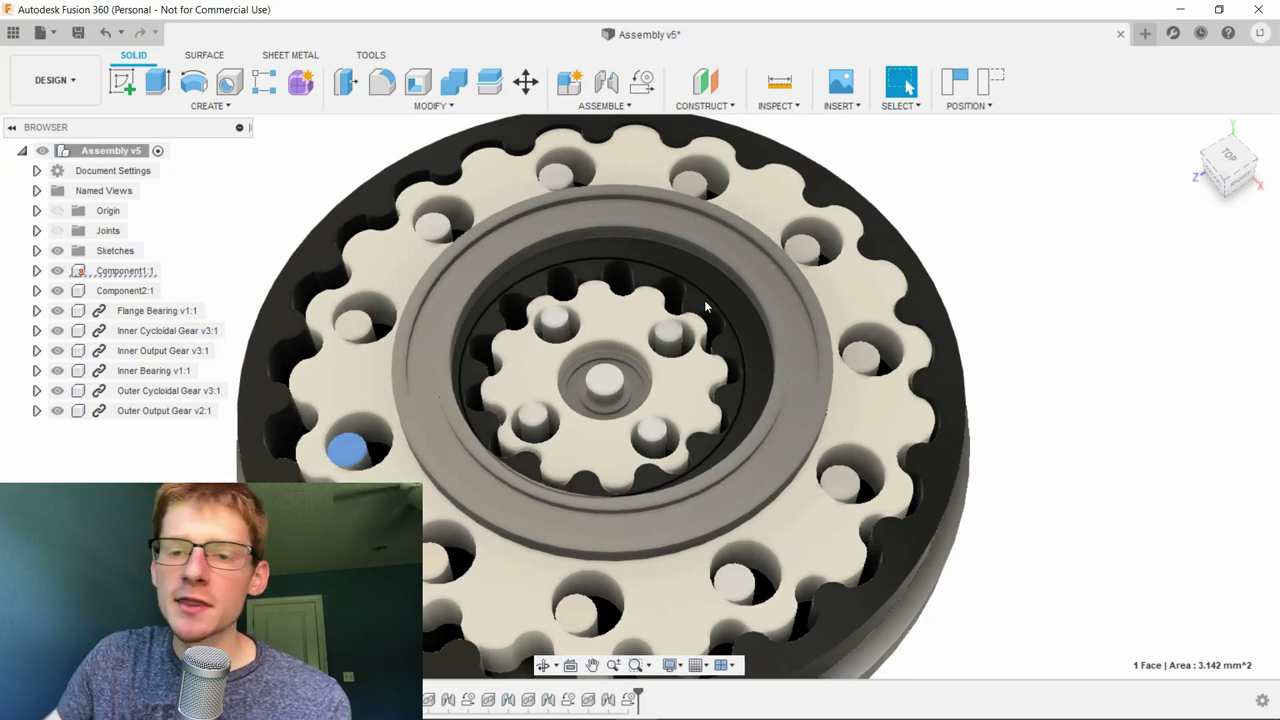
pyautogui.click(593, 218)
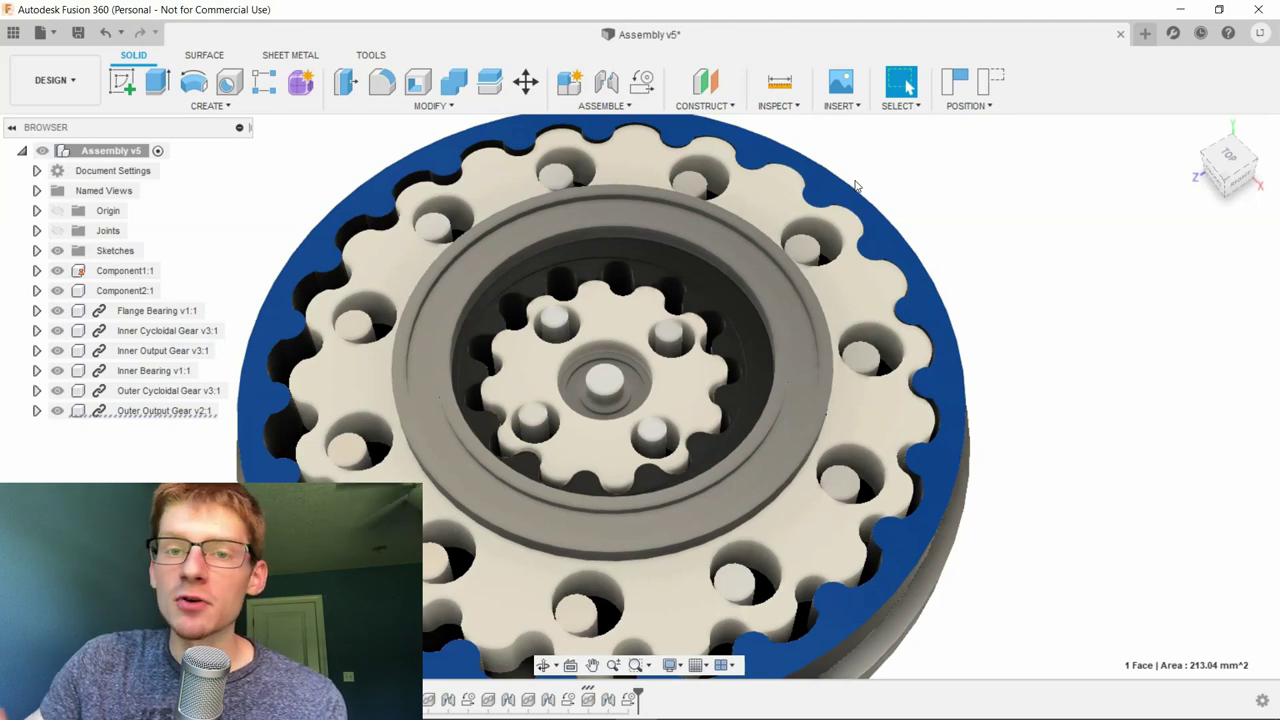
pyautogui.click(902, 152)
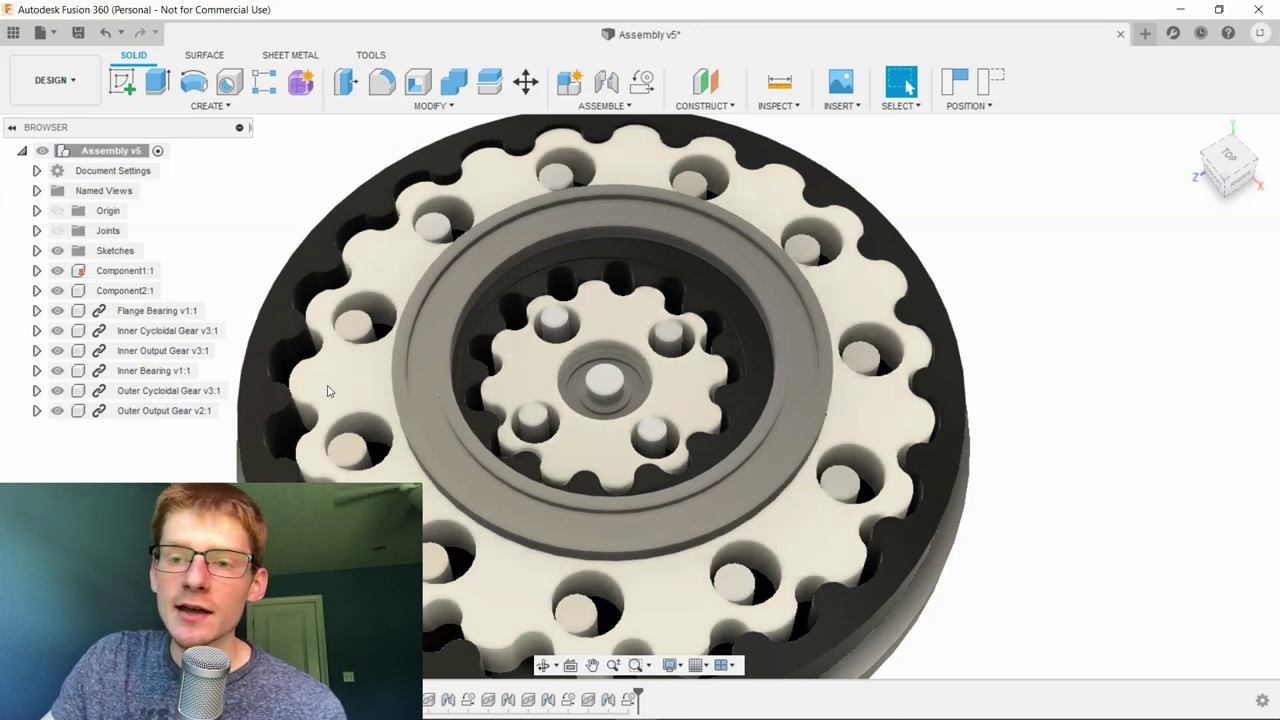
pyautogui.click(332, 382)
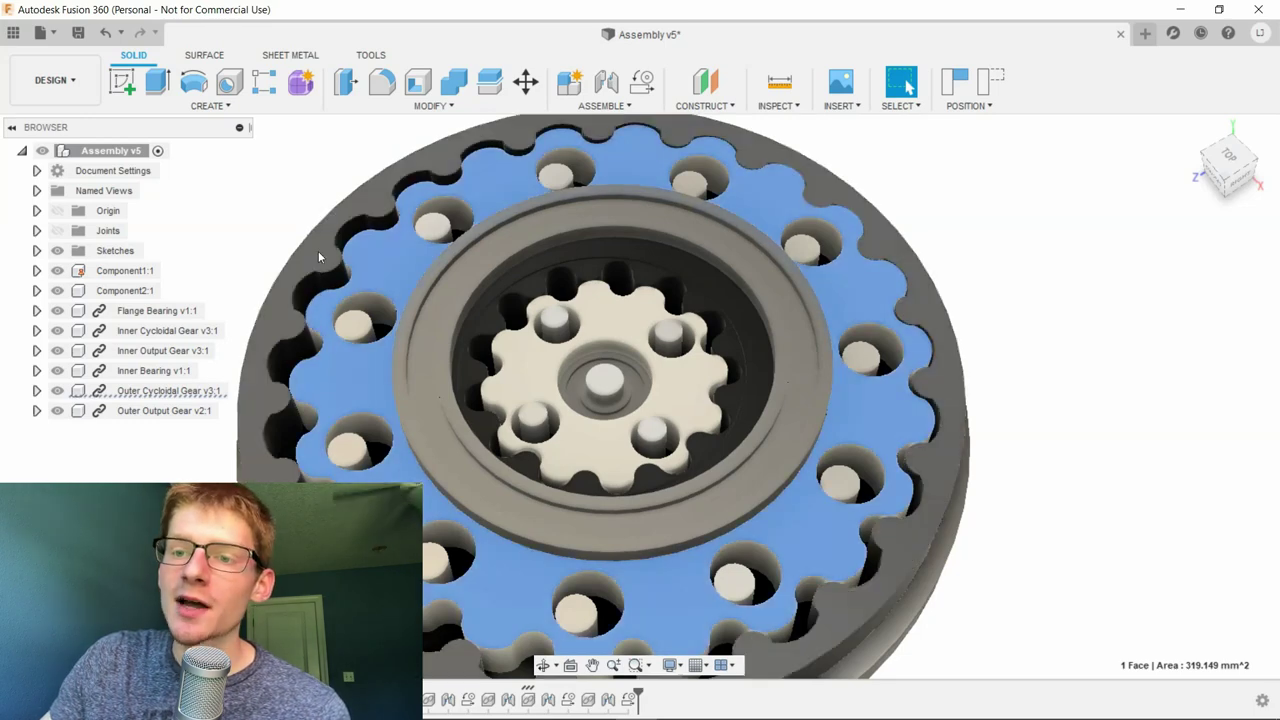
pyautogui.click(318, 251)
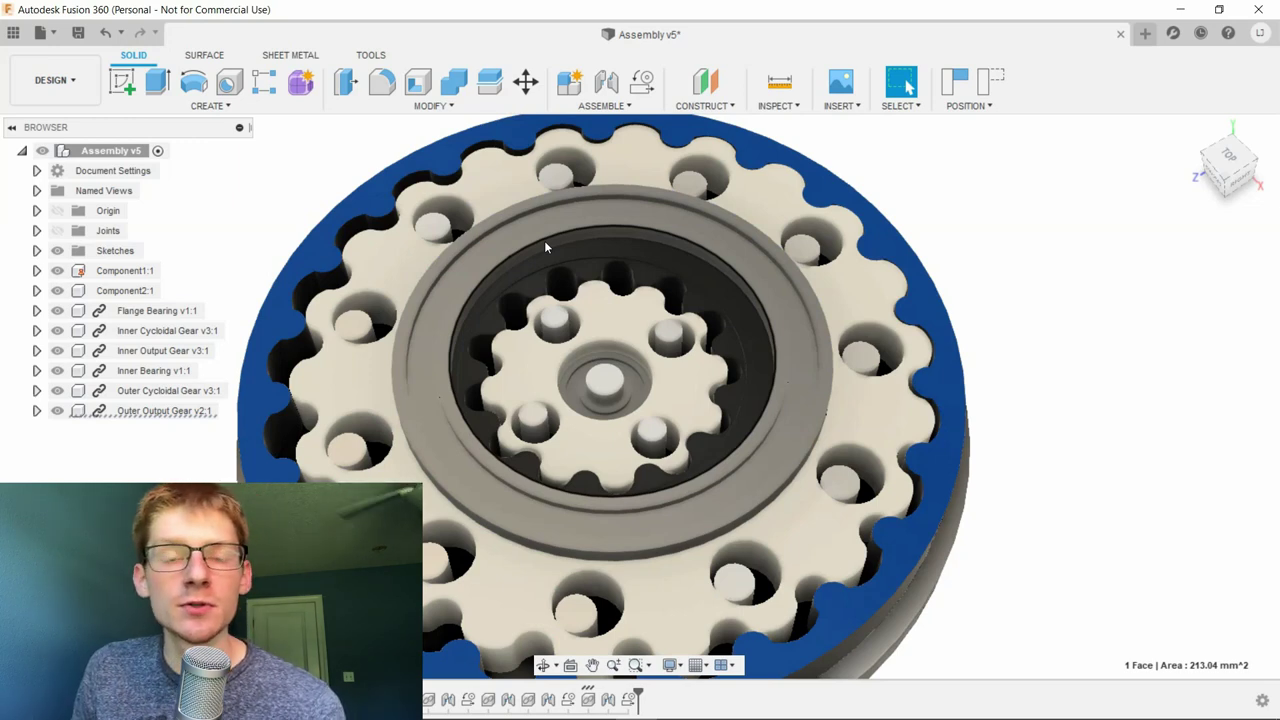
pyautogui.click(942, 161)
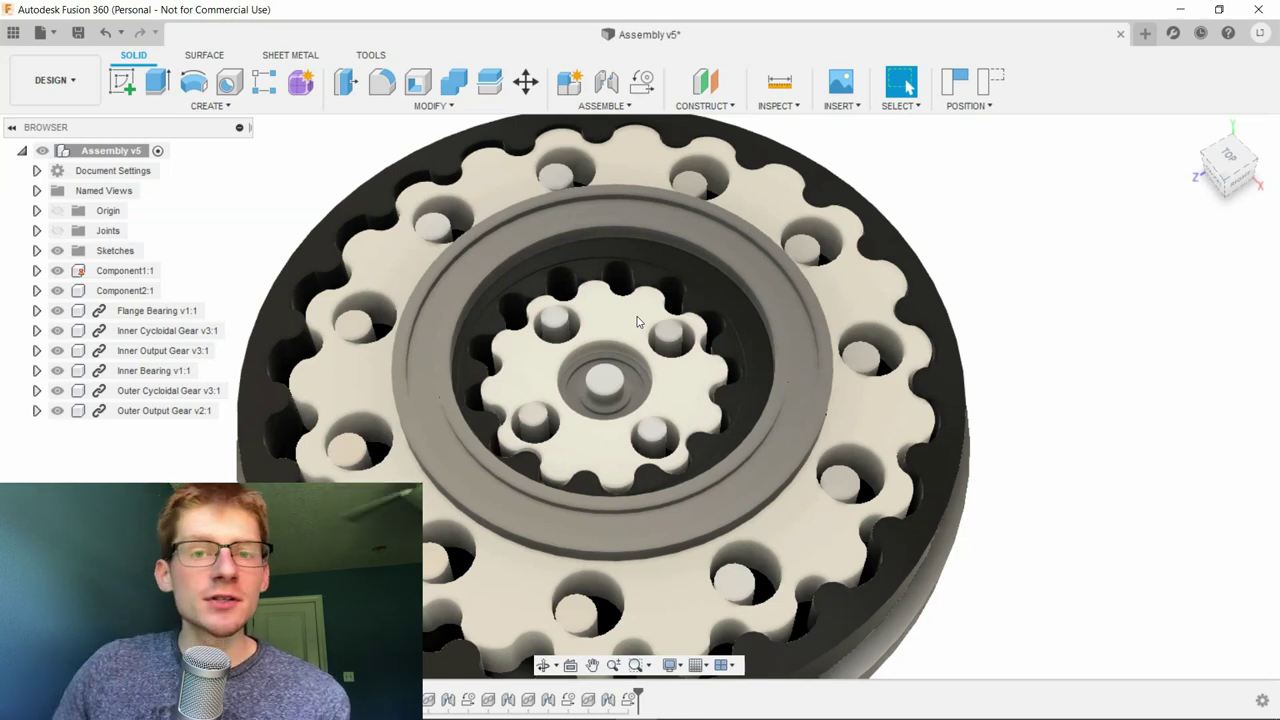
pyautogui.scroll(-3, 637, 321)
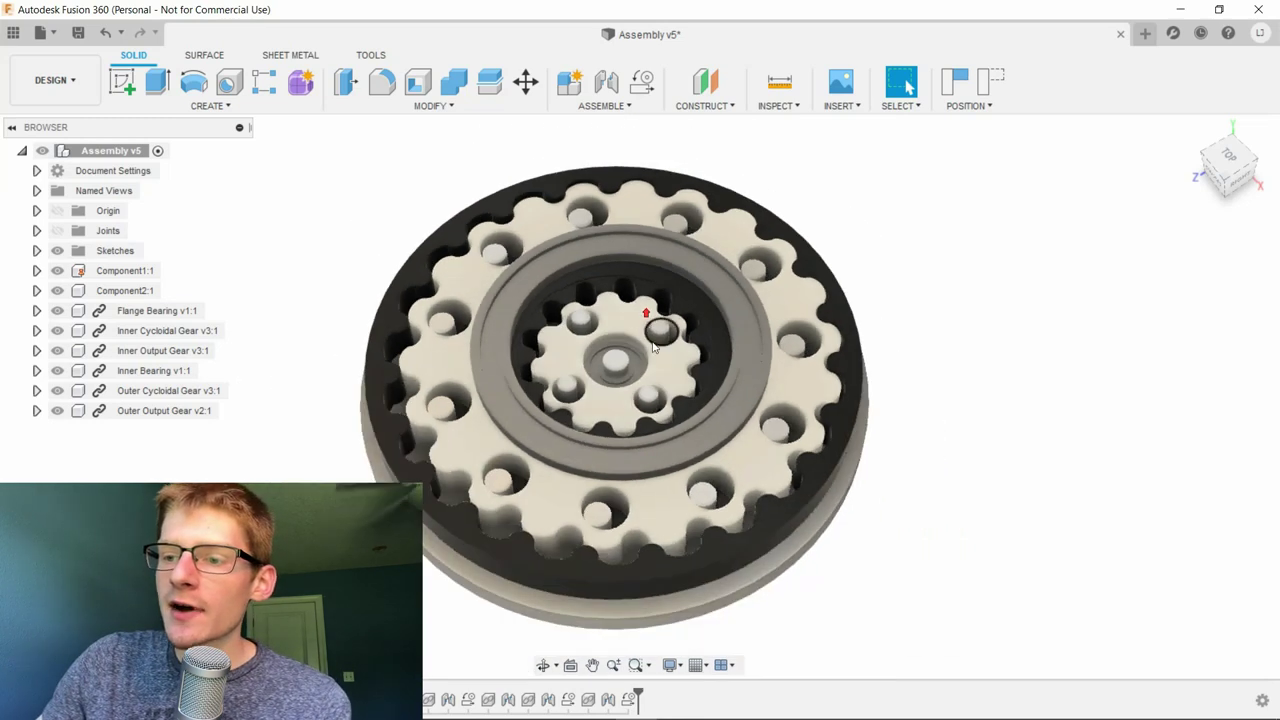
pyautogui.scroll(1, 570, 312)
pyautogui.click(436, 216)
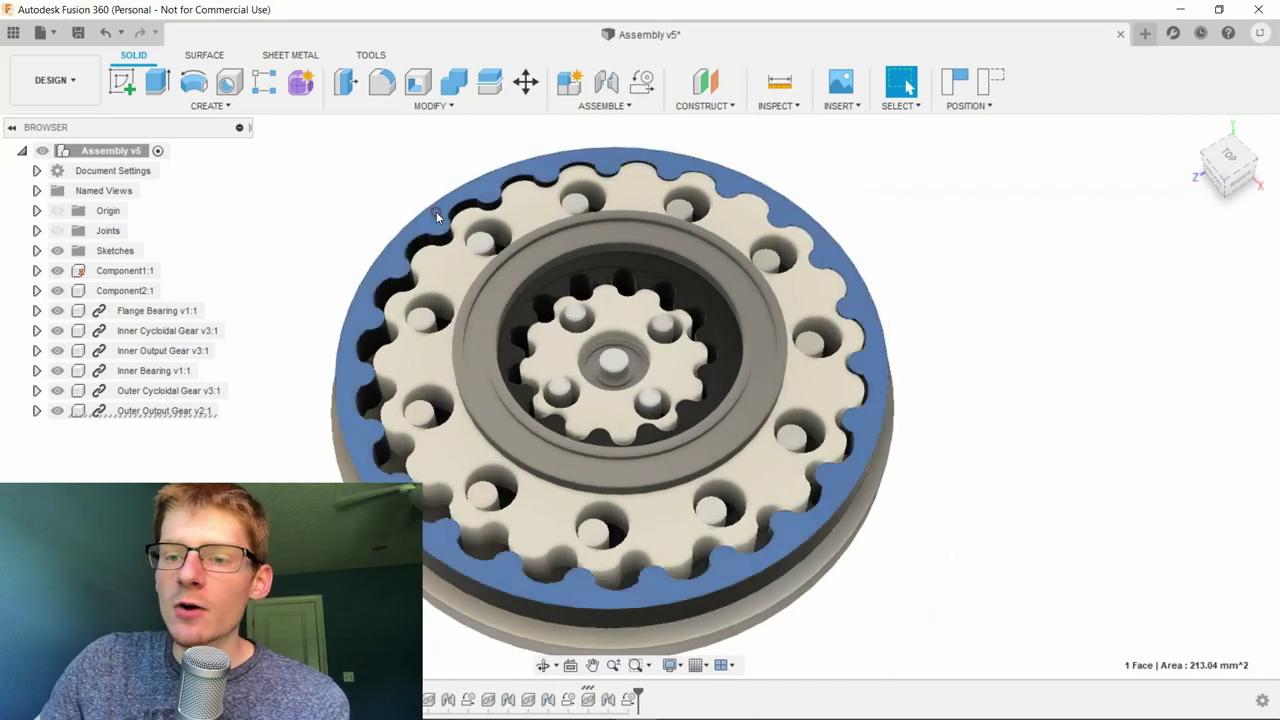
pyautogui.scroll(-1, 522, 332)
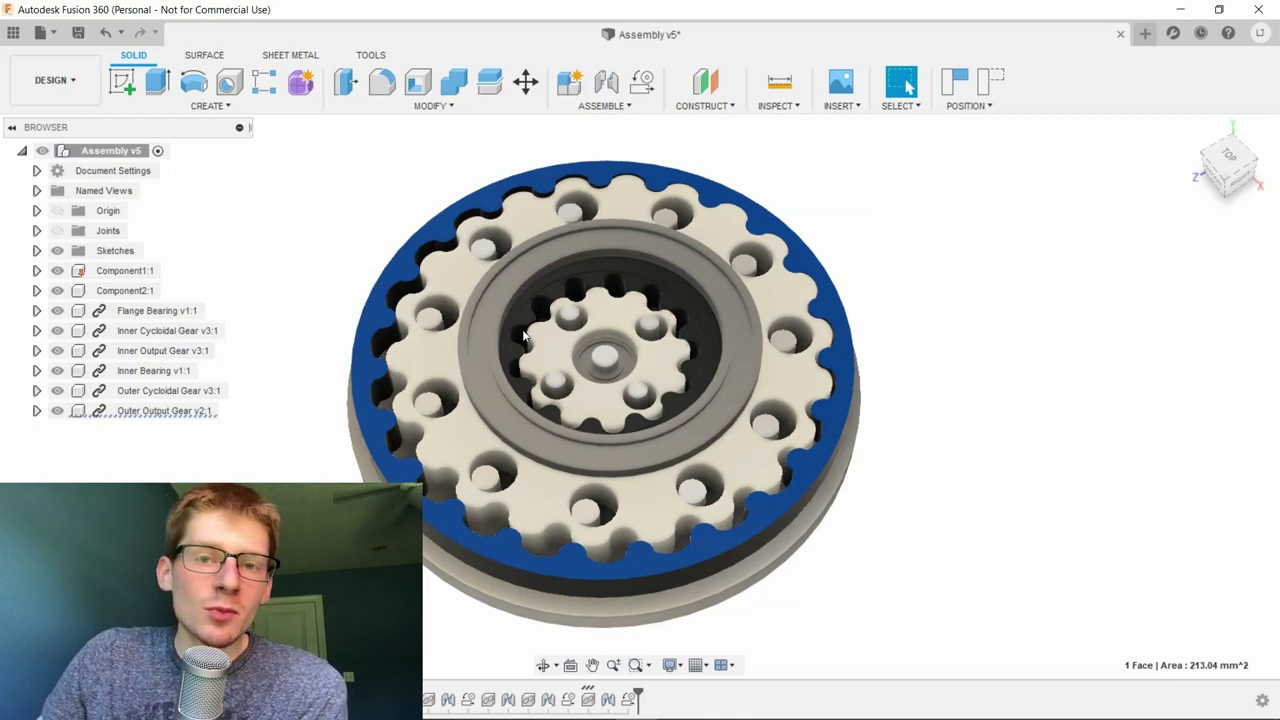
pyautogui.scroll(3, 600, 320)
pyautogui.press('Escape')
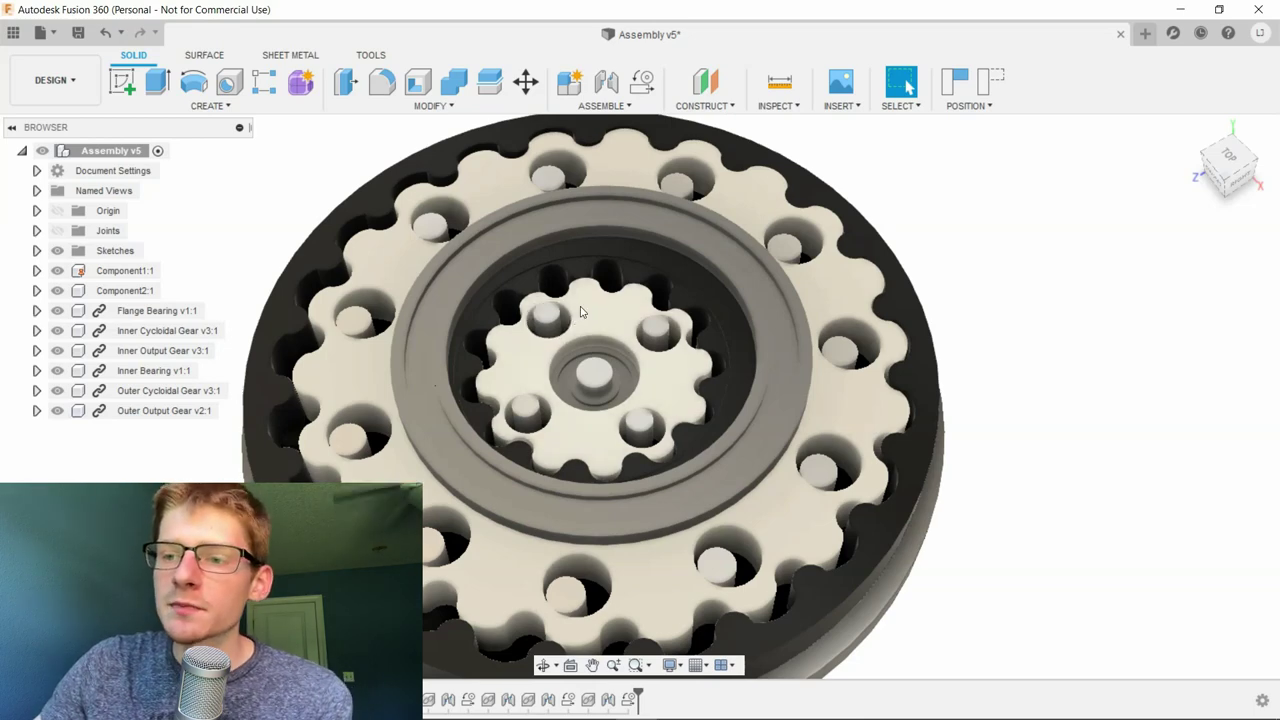
# Step: Zoom in and drag the centre hub twice to rotate the gears through their mesh
pyautogui.scroll(3, 594, 314)
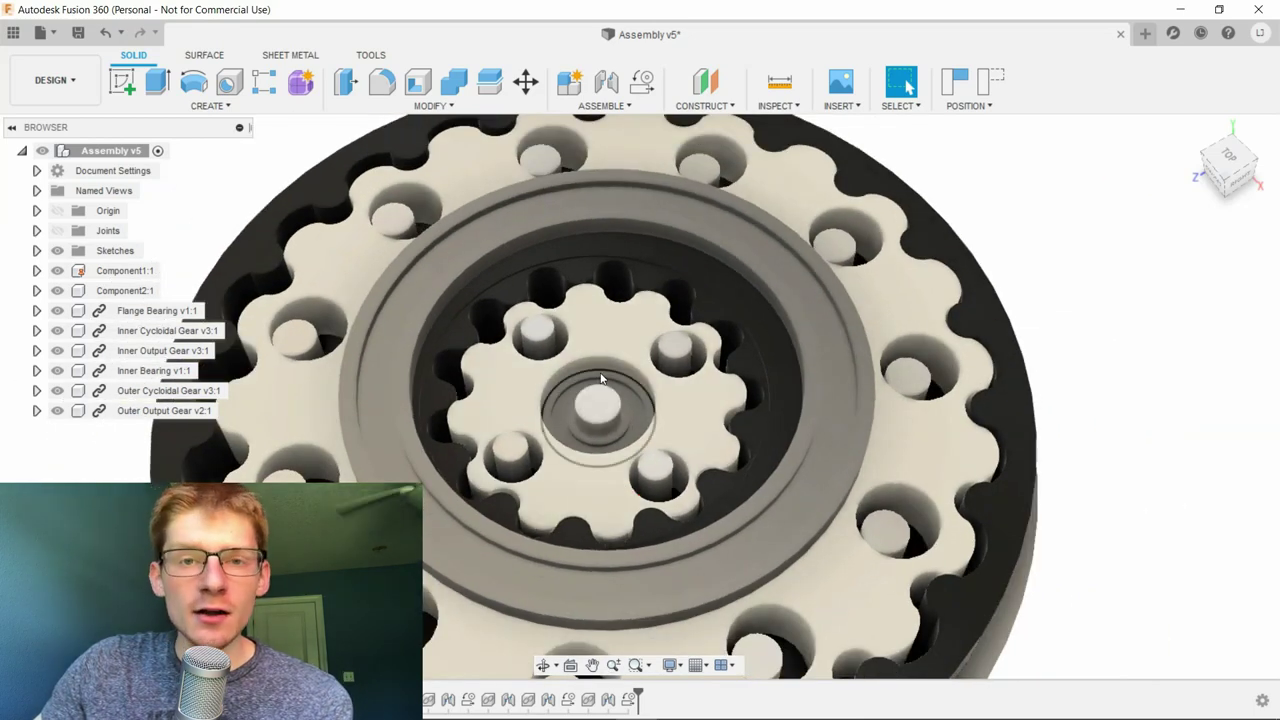
pyautogui.scroll(2, 603, 380)
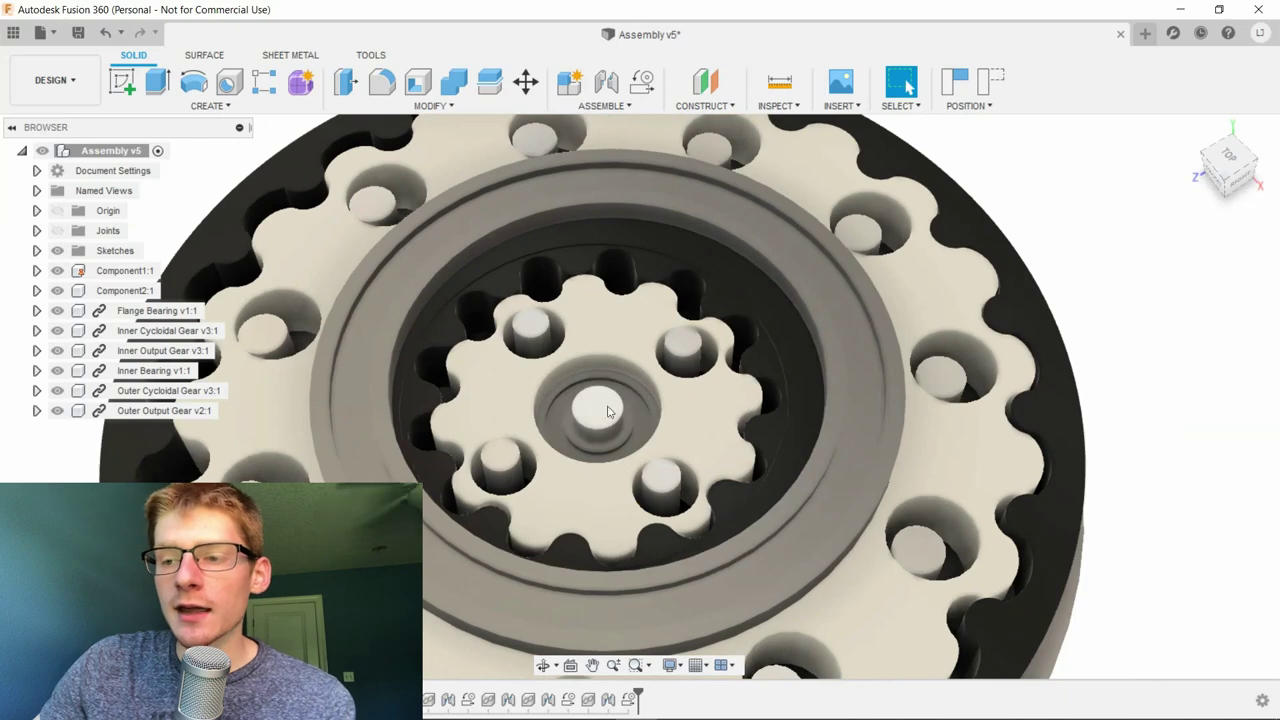
pyautogui.moveTo(610, 408); pyautogui.dragTo(618, 436)
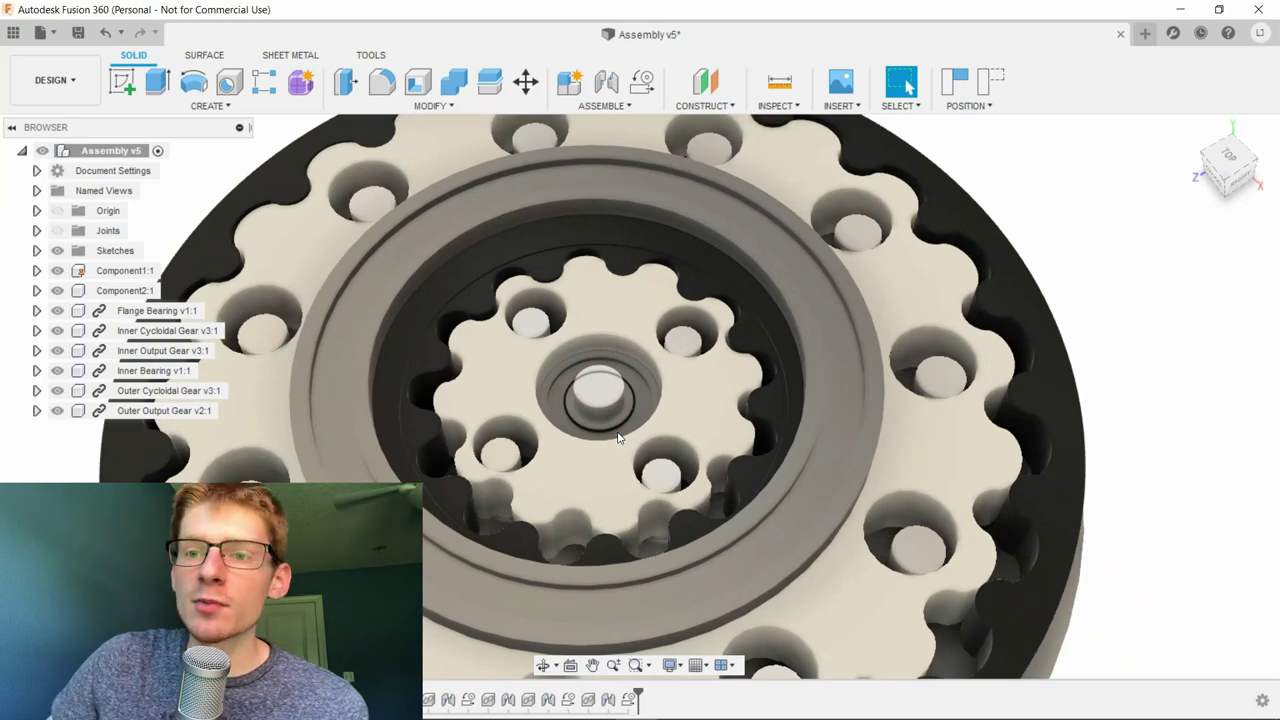
pyautogui.scroll(-4, 618, 436)
pyautogui.scroll(-3, 605, 465)
pyautogui.scroll(4, 566, 366)
pyautogui.scroll(-3, 580, 371)
pyautogui.moveTo(603, 402); pyautogui.dragTo(495, 430)
pyautogui.scroll(4, 575, 408)
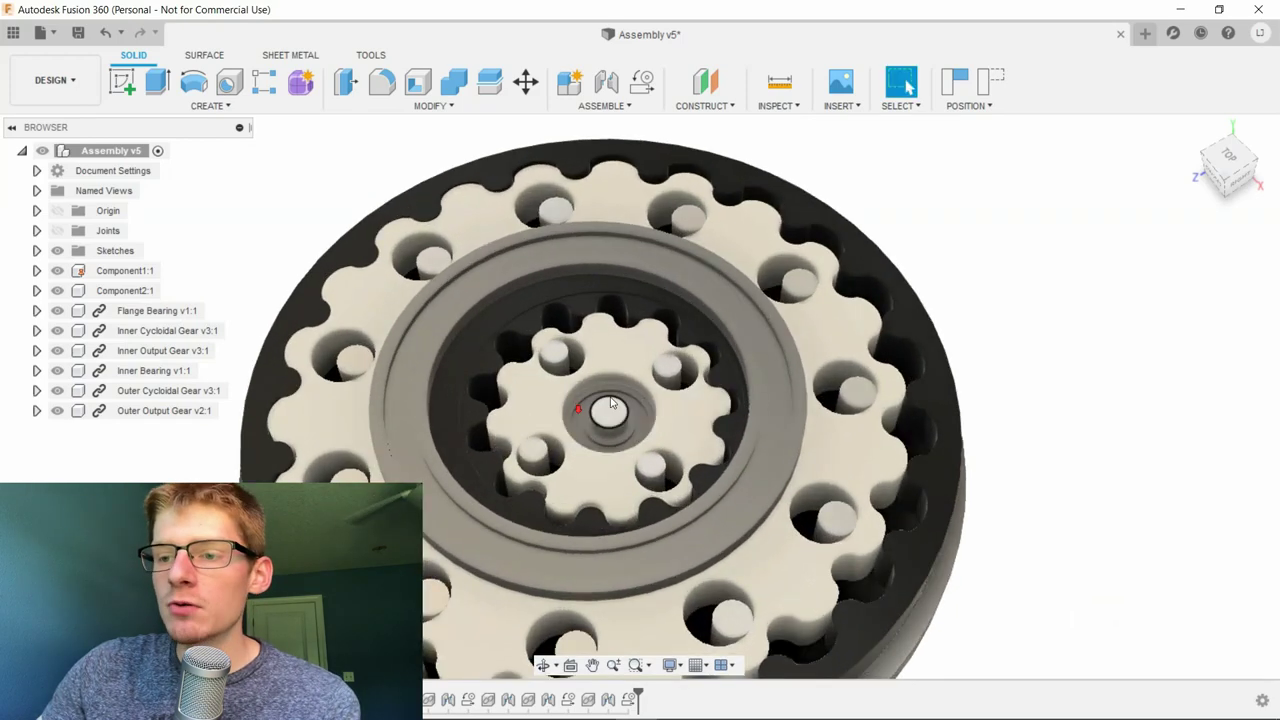
pyautogui.scroll(-1, 571, 414)
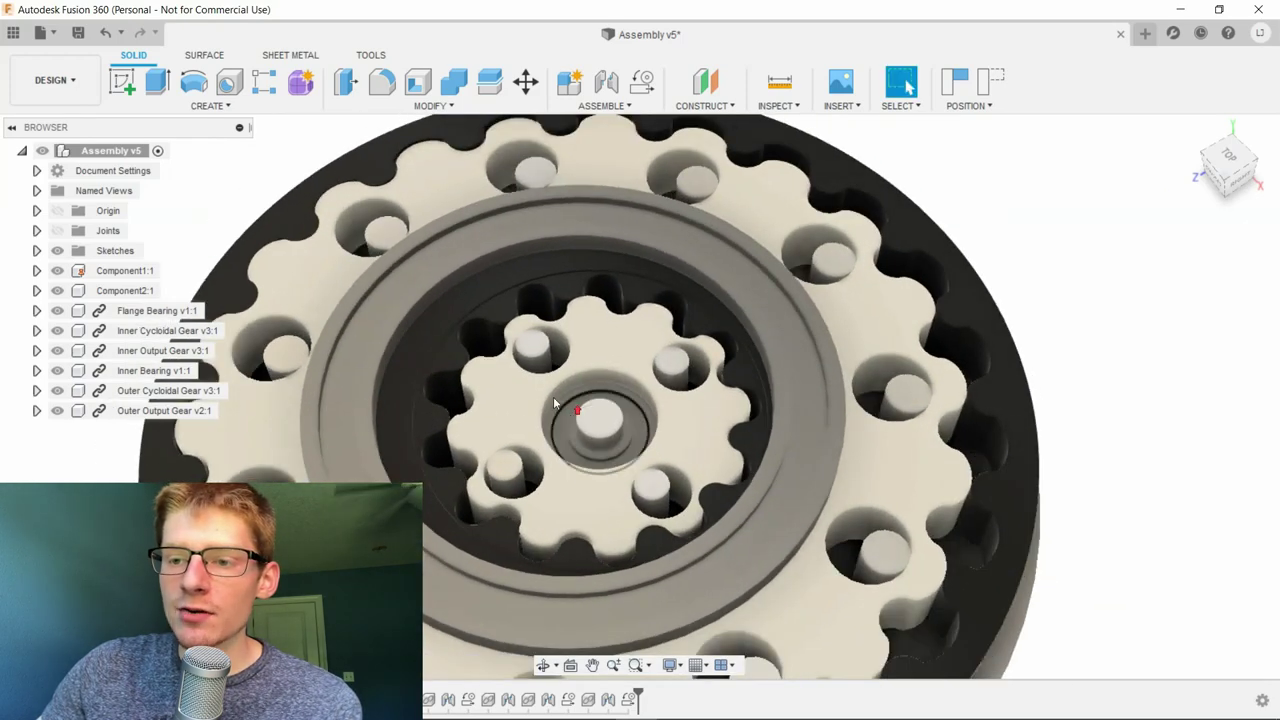
# Step: Select the inner ring's cylindrical face, the annulus around the inner gear, and the disc face behind it
pyautogui.click(430, 320)
pyautogui.click(432, 321)
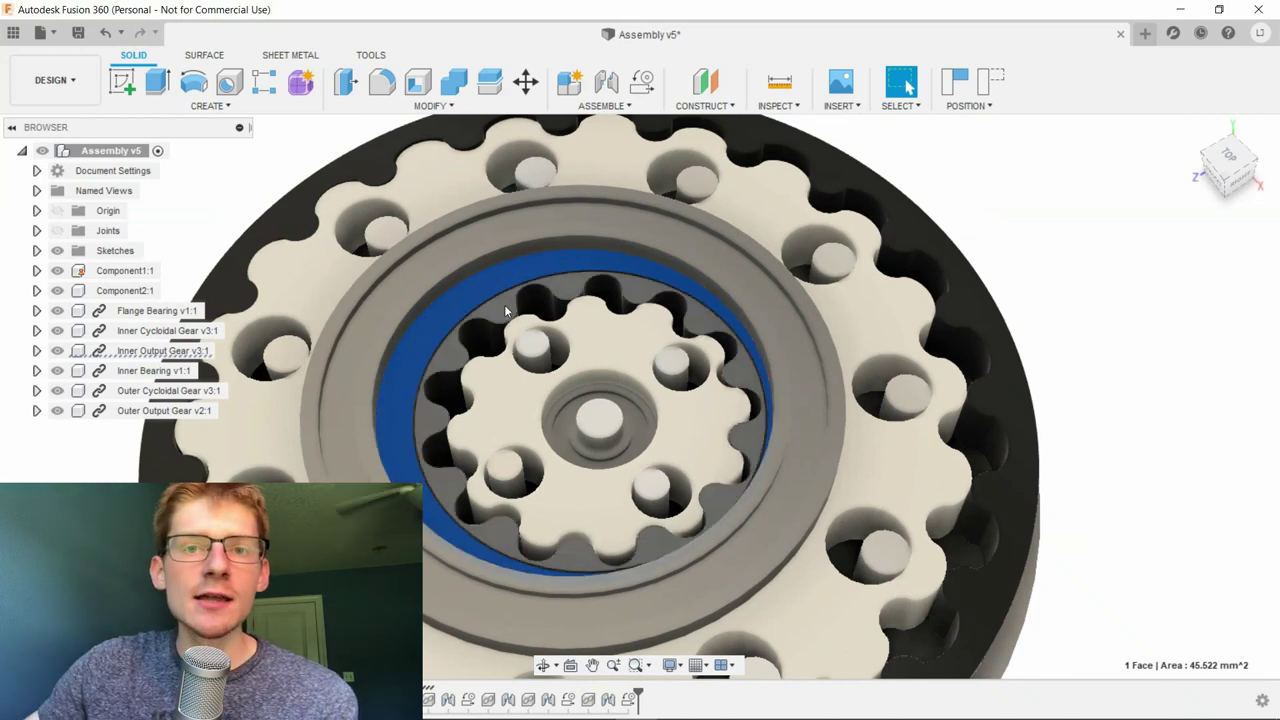
pyautogui.moveTo(504, 304)
pyautogui.mouseDown()
pyautogui.moveTo(514, 289)
pyautogui.moveTo(640, 320)
pyautogui.moveTo(735, 395)
pyautogui.moveTo(751, 433)
pyautogui.mouseUp()
pyautogui.click(751, 430)
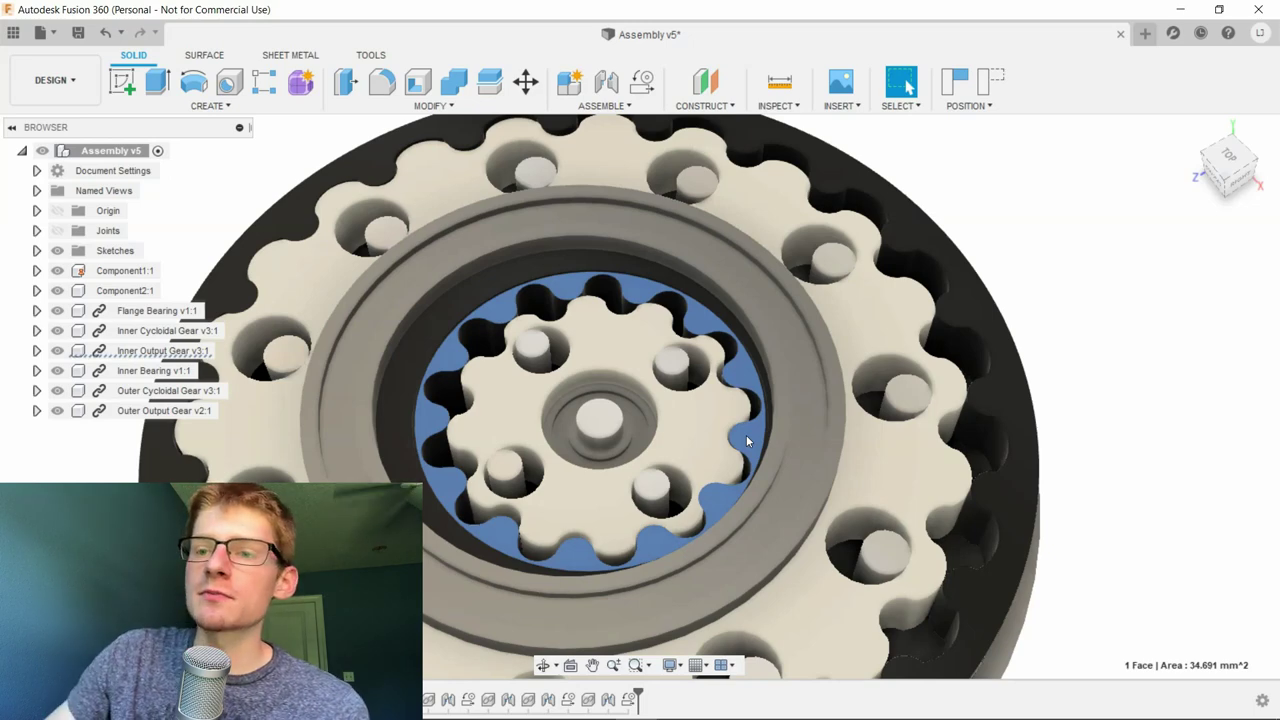
pyautogui.scroll(-2, 836, 160)
pyautogui.click(836, 160)
pyautogui.scroll(-2, 749, 176)
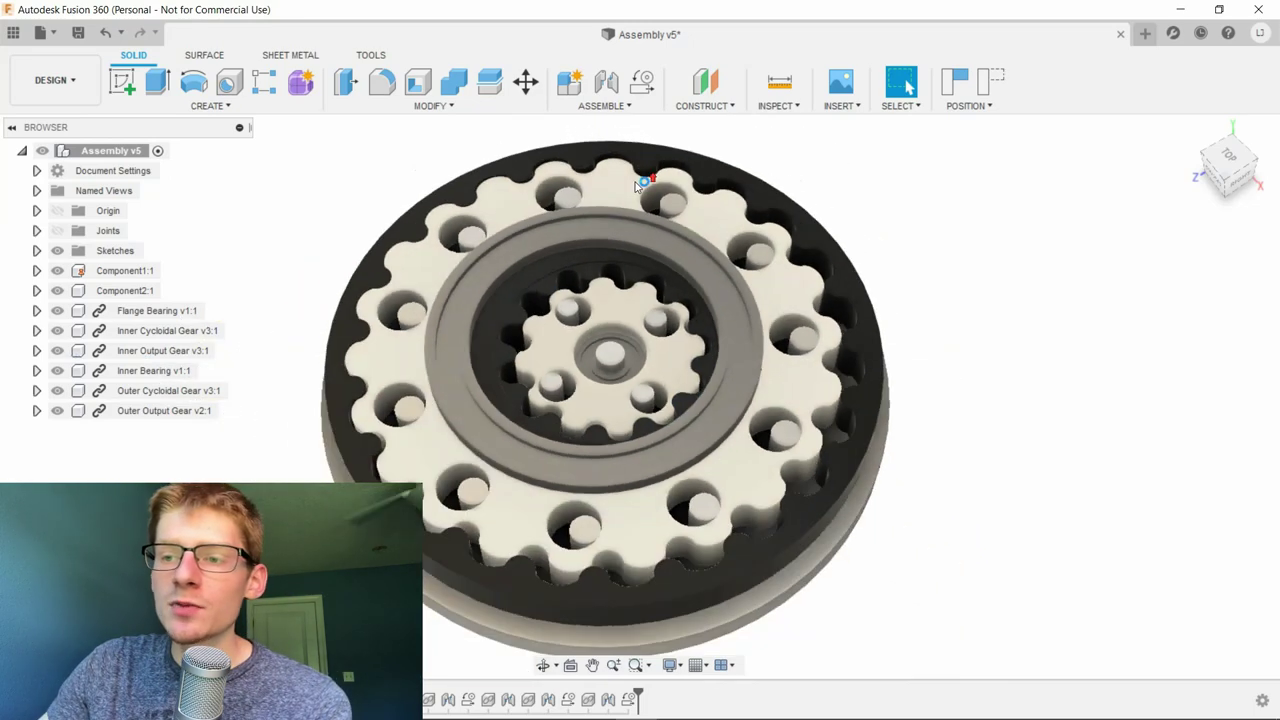
pyautogui.scroll(2, 645, 177)
pyautogui.click(645, 149)
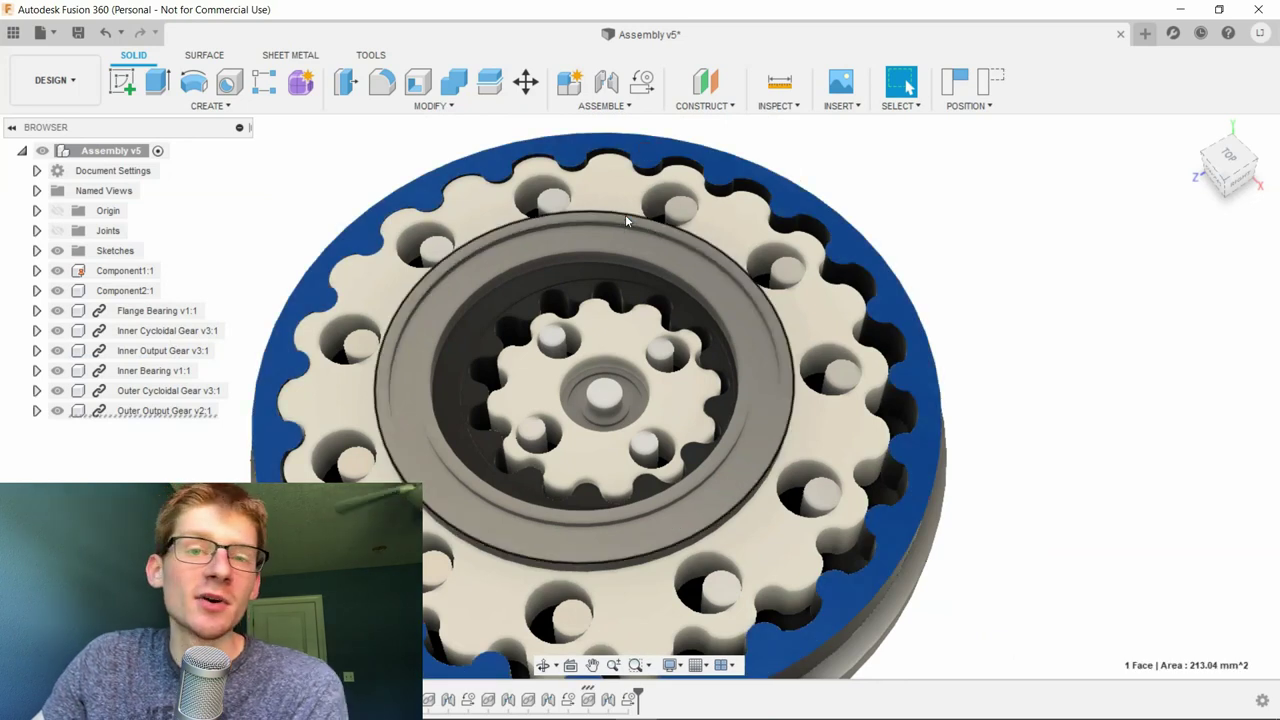
pyautogui.click(541, 401)
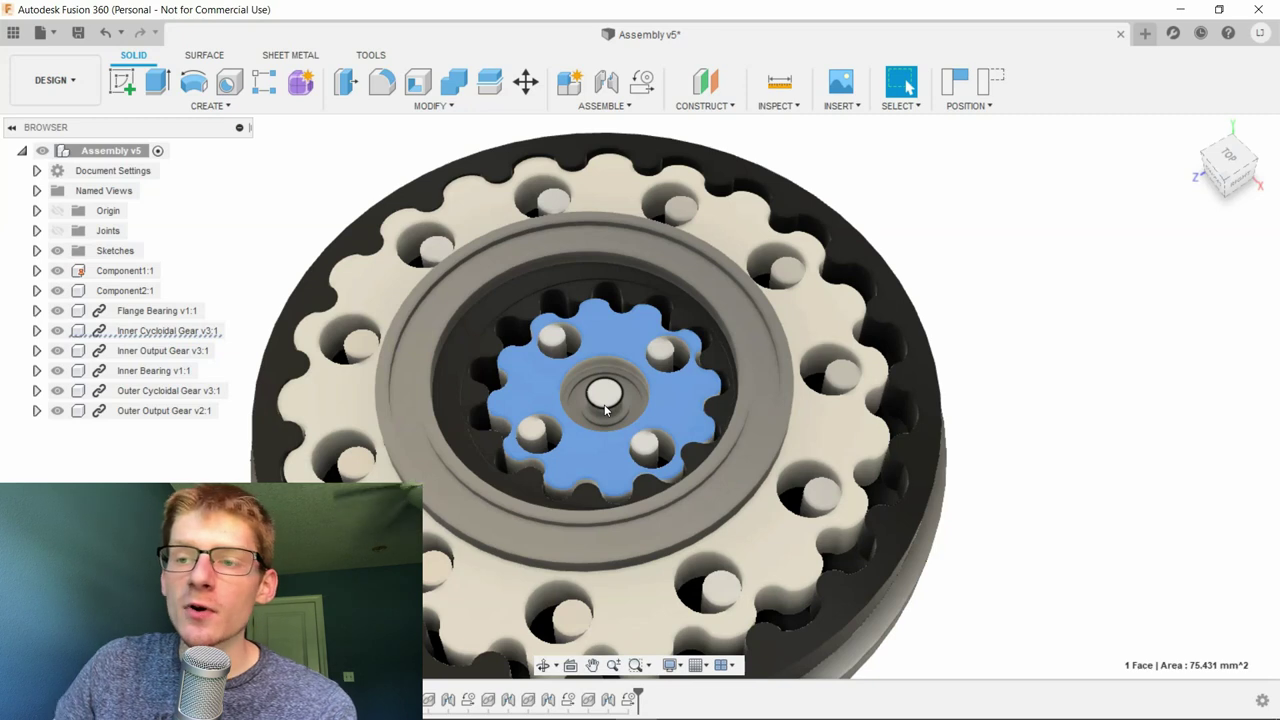
pyautogui.click(609, 188)
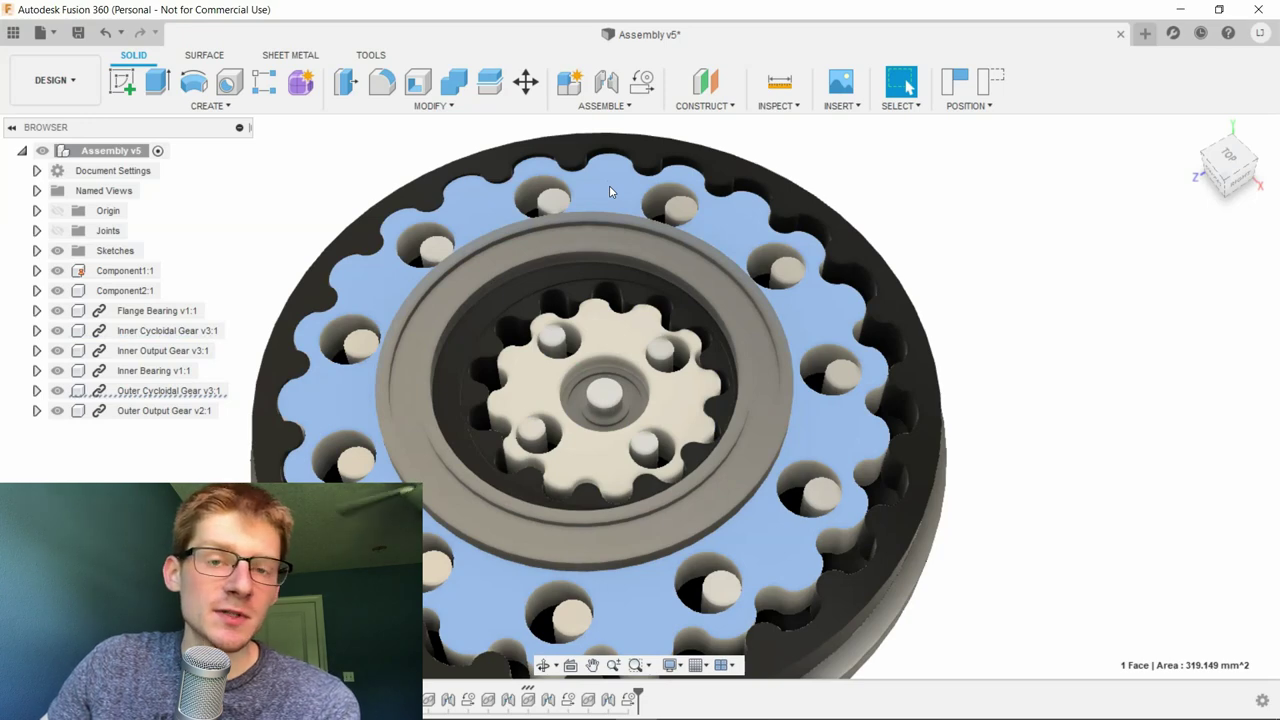
pyautogui.keyDown('shift'); pyautogui.moveTo(609, 185); pyautogui.dragTo(553, 658, button='middle'); pyautogui.keyUp('shift')
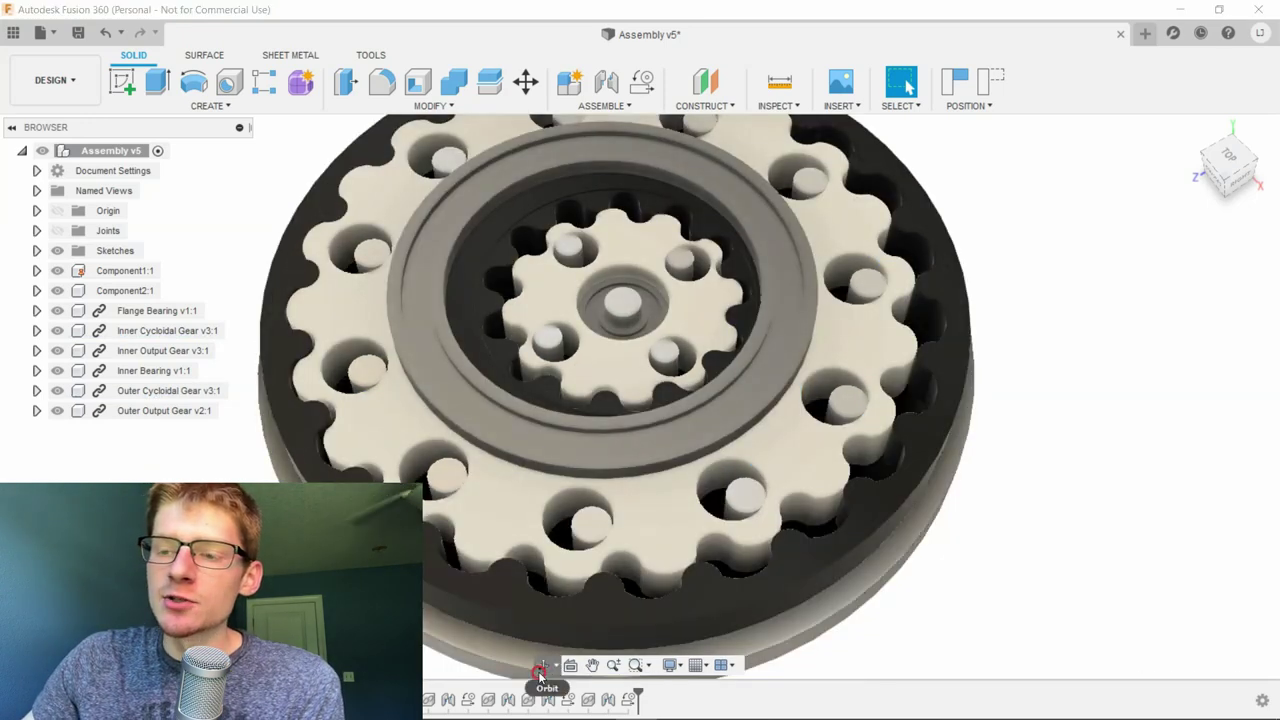
pyautogui.click(541, 665)
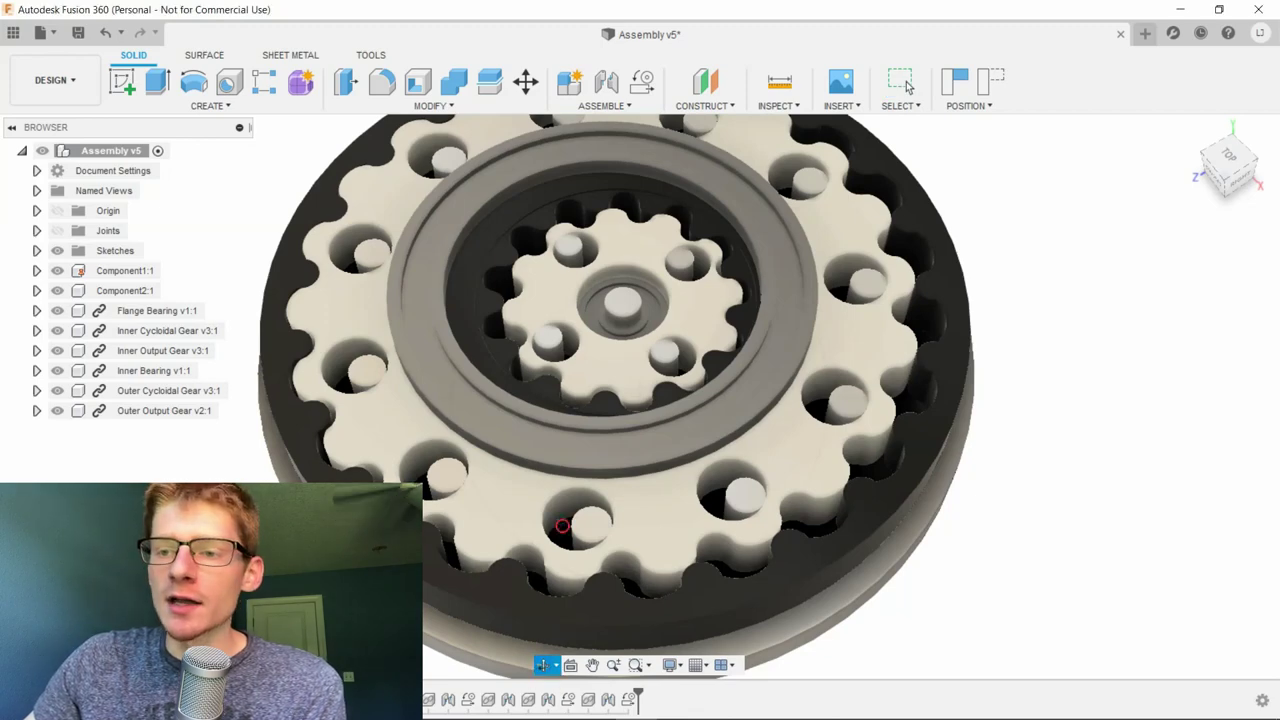
pyautogui.moveTo(562, 526); pyautogui.dragTo(550, 511)
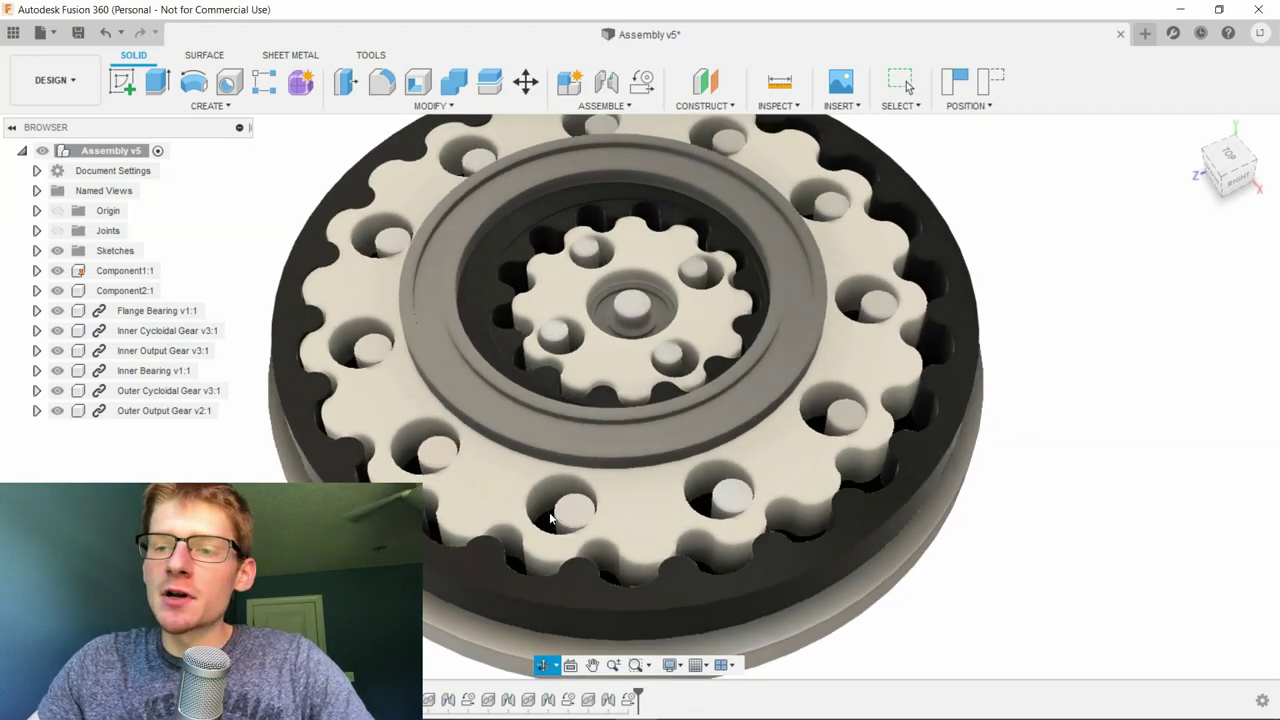
pyautogui.click(903, 82)
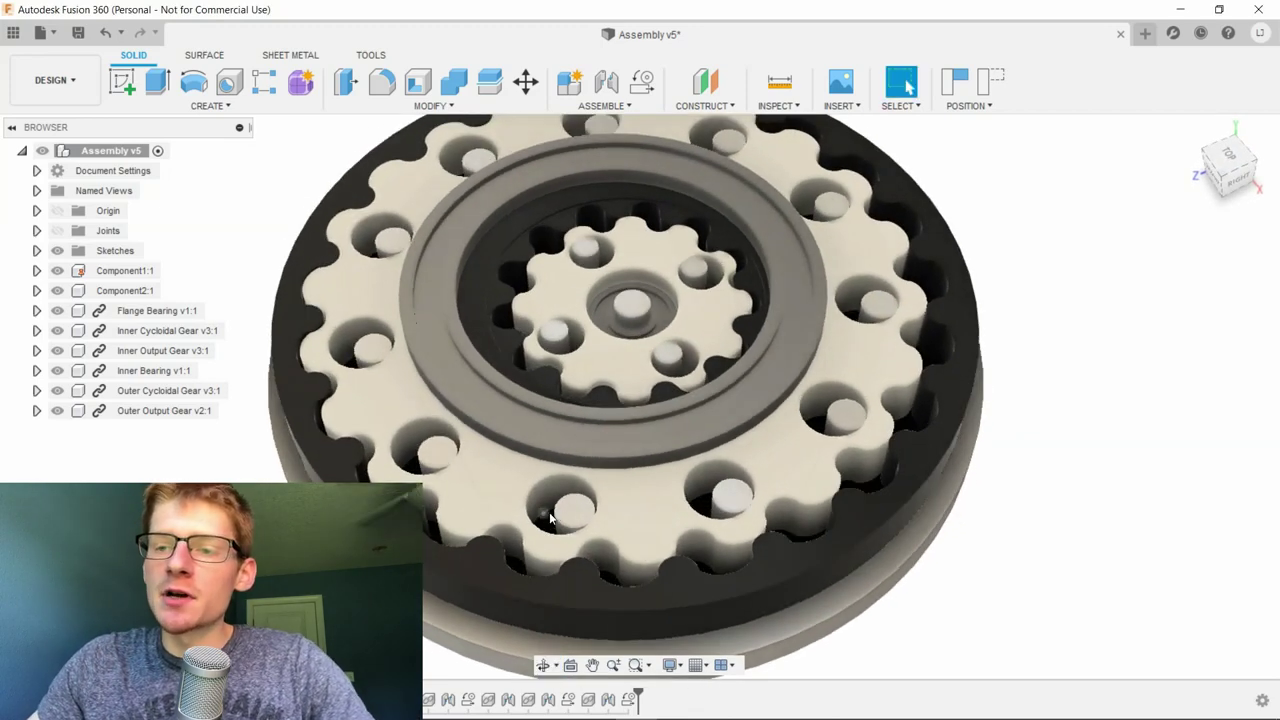
pyautogui.click(508, 238)
pyautogui.click(457, 223)
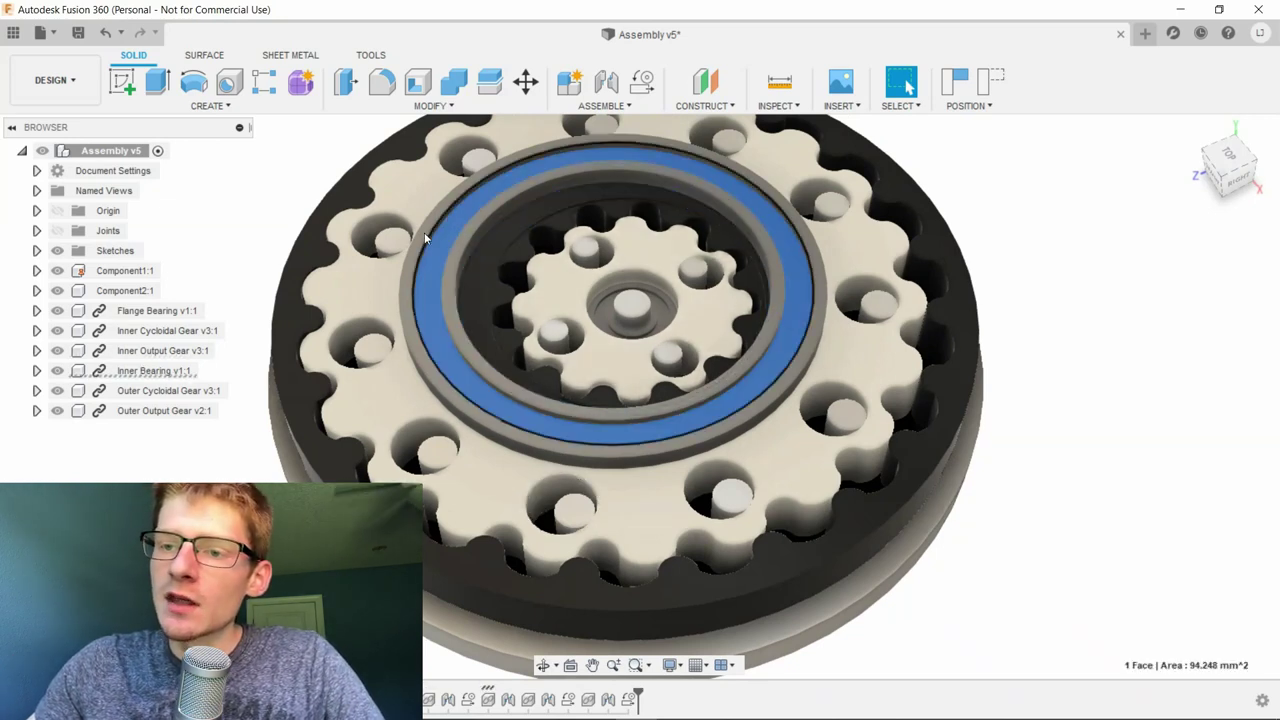
pyautogui.click(417, 188)
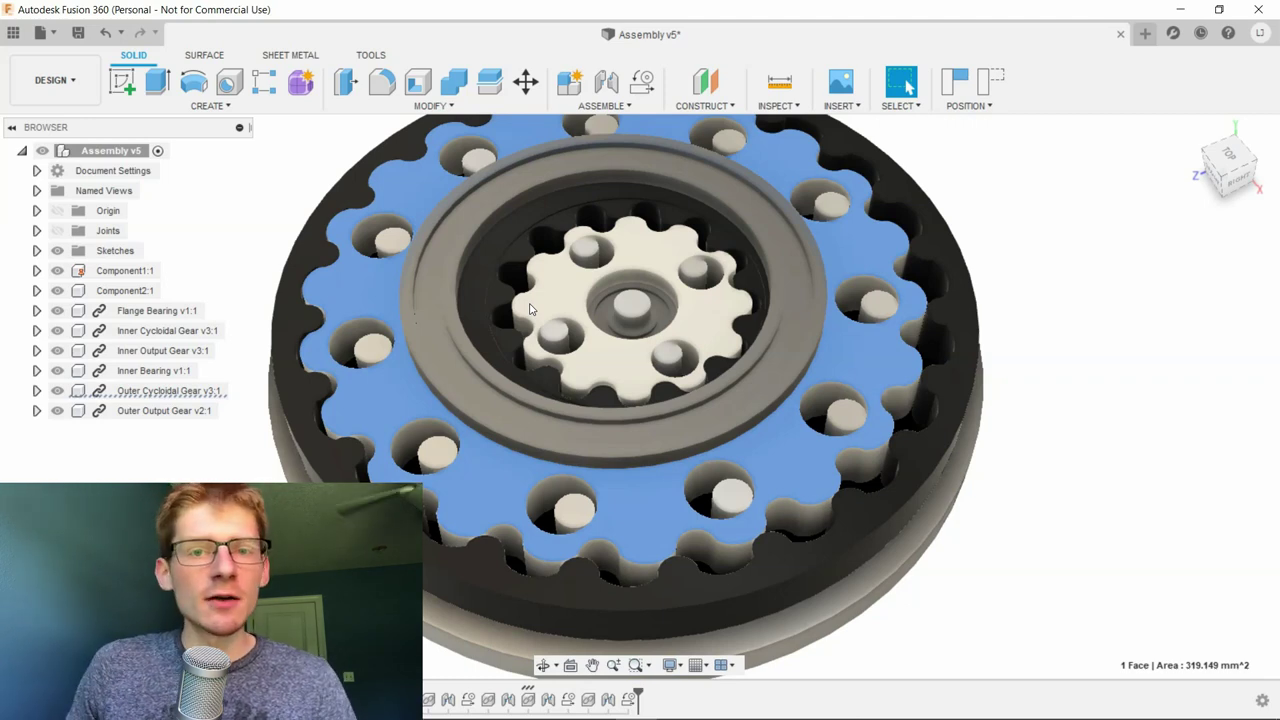
pyautogui.click(935, 160)
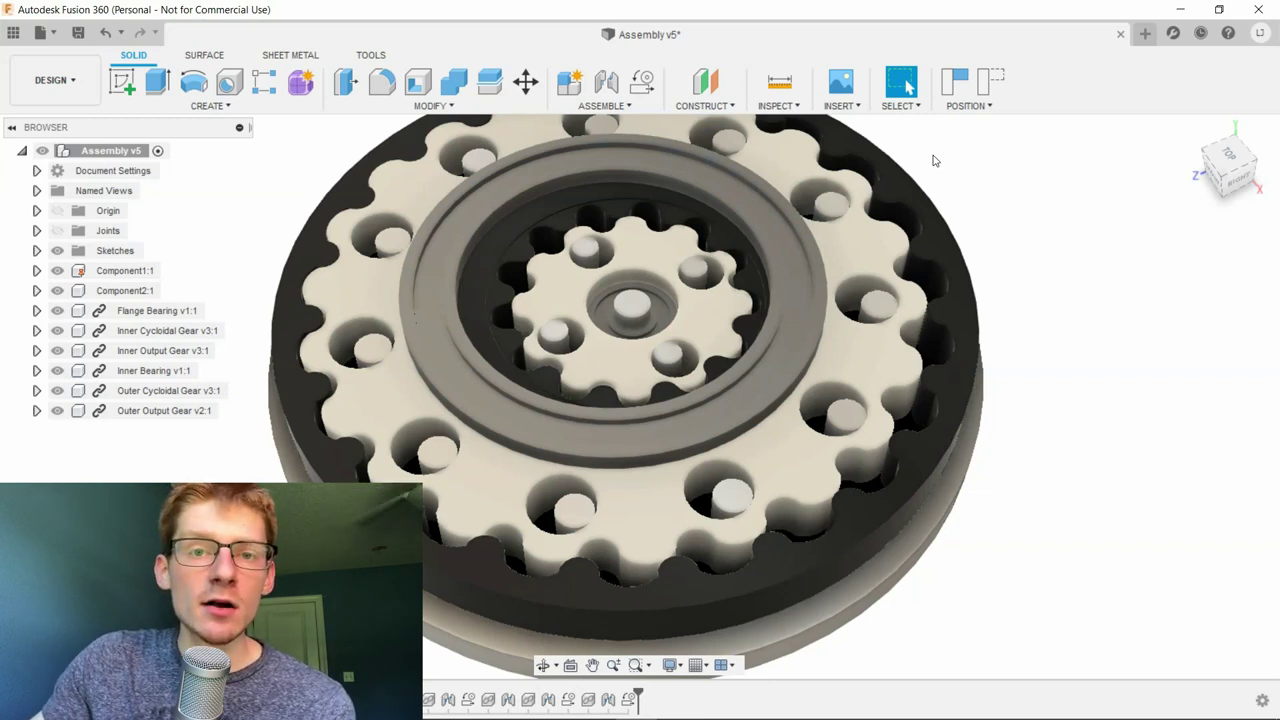
pyautogui.scroll(3, 350, 345)
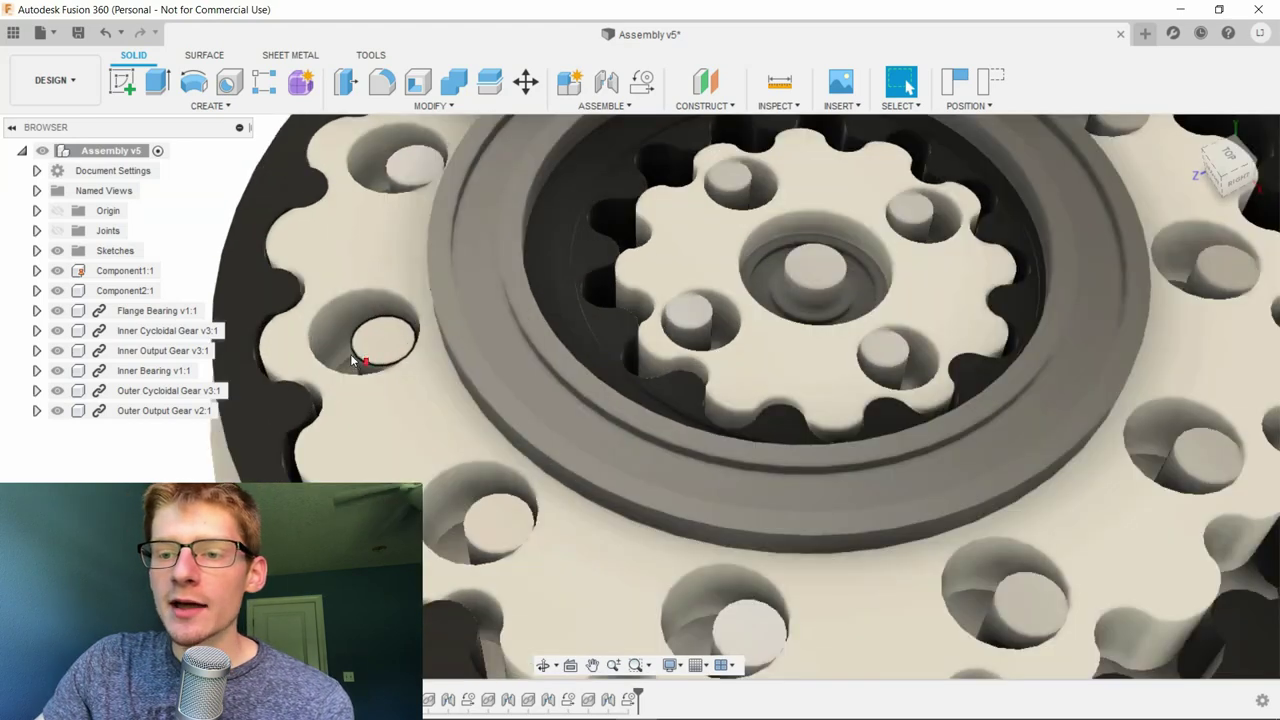
pyautogui.click(382, 336)
pyautogui.scroll(-2, 470, 338)
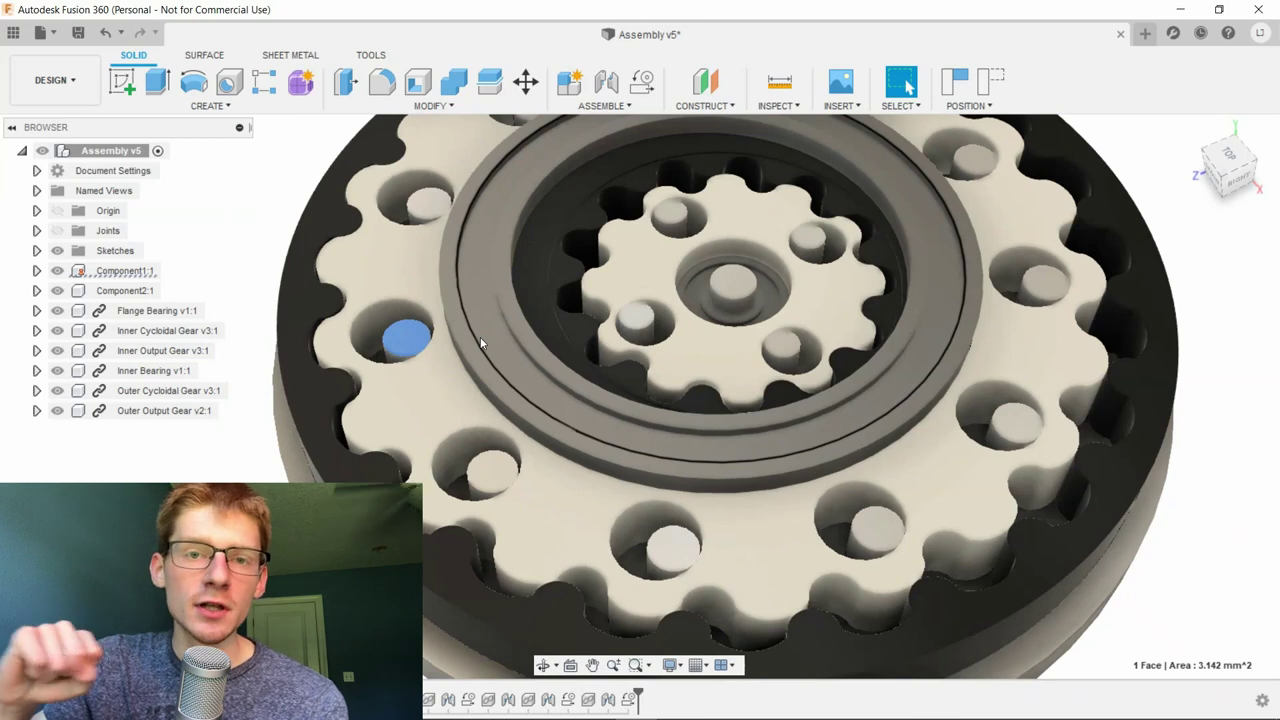
pyautogui.scroll(-2, 480, 343)
pyautogui.click(448, 345)
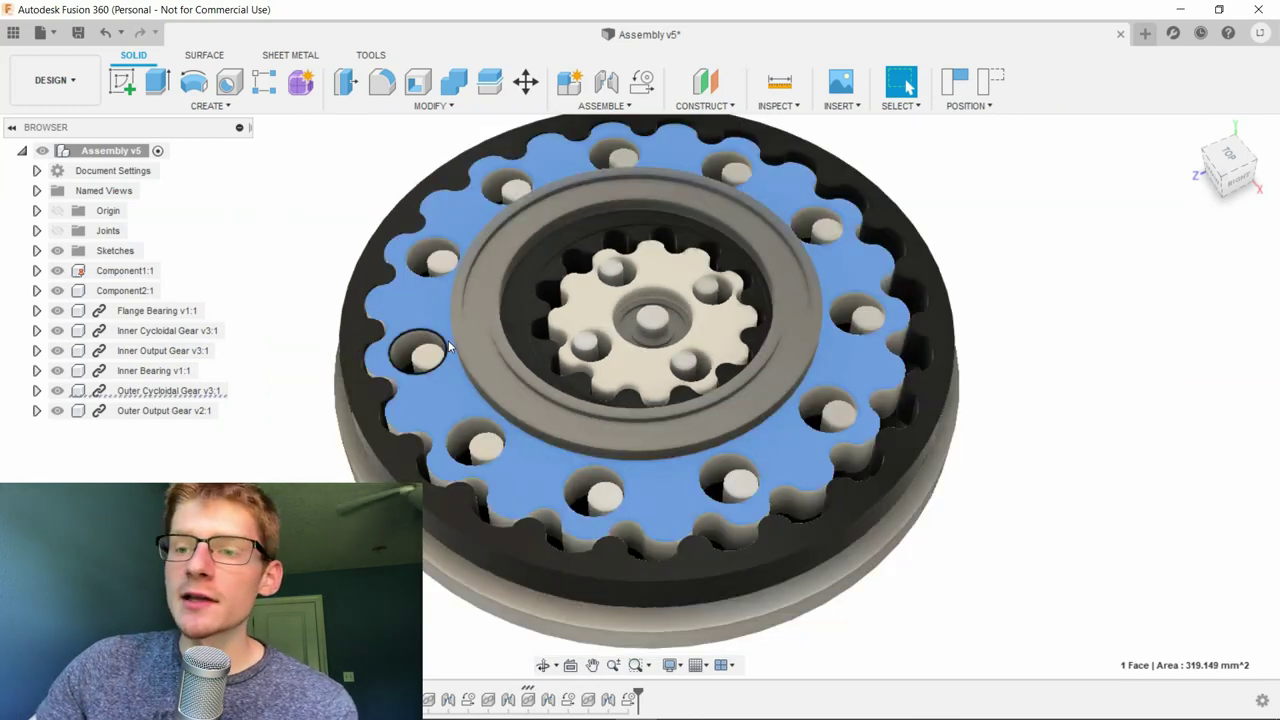
pyautogui.click(428, 356)
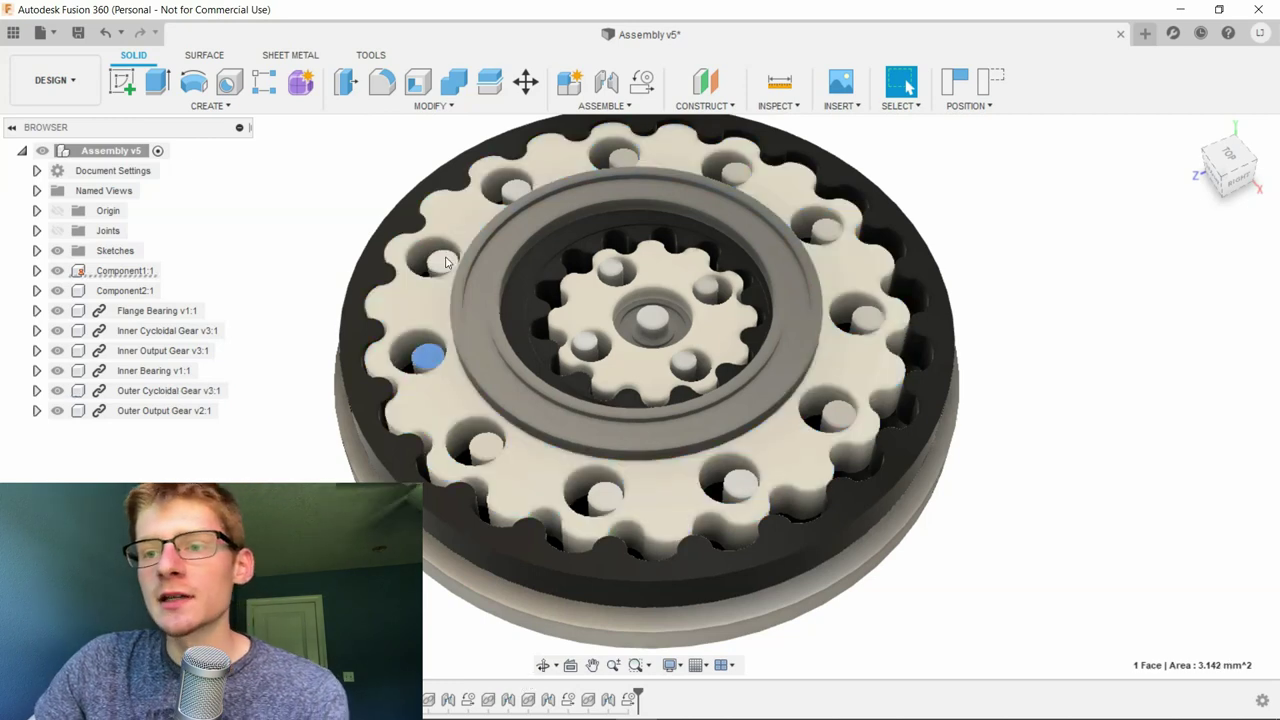
pyautogui.click(445, 262)
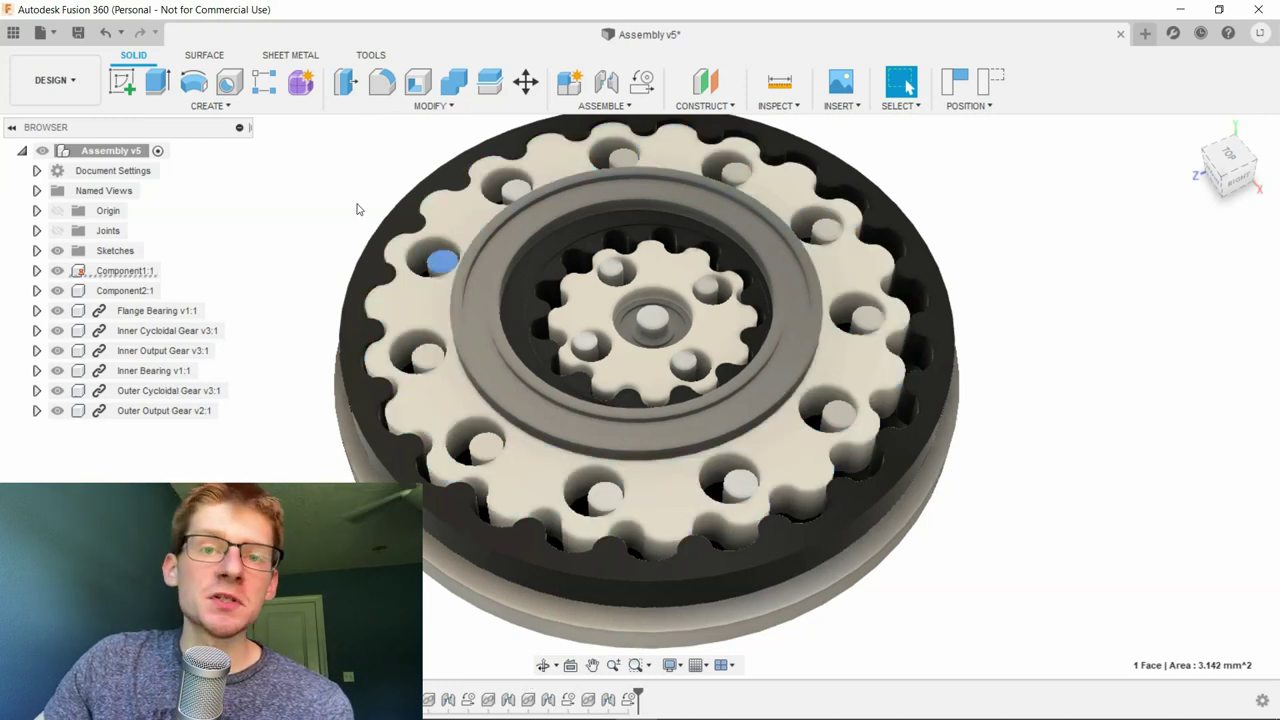
pyautogui.click(358, 209)
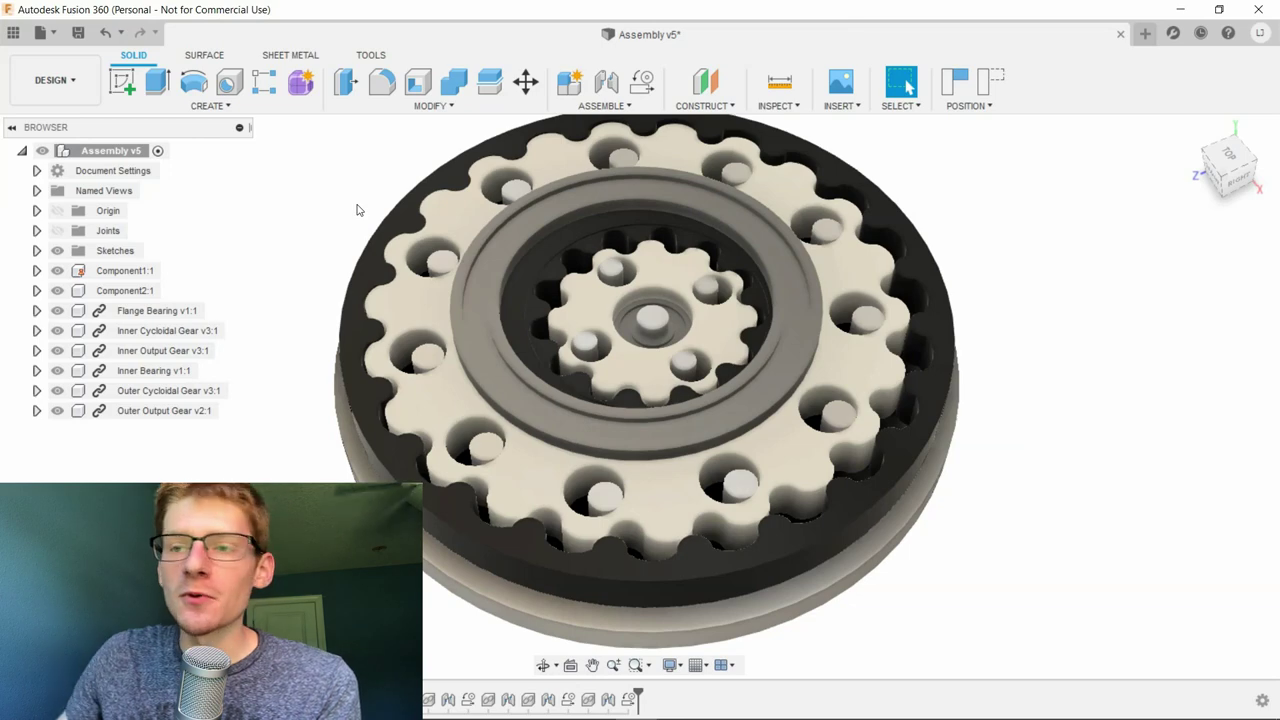
pyautogui.click(488, 253)
pyautogui.keyDown('shift'); pyautogui.moveTo(488, 253); pyautogui.dragTo(513, 331, button='middle'); pyautogui.keyUp('shift')
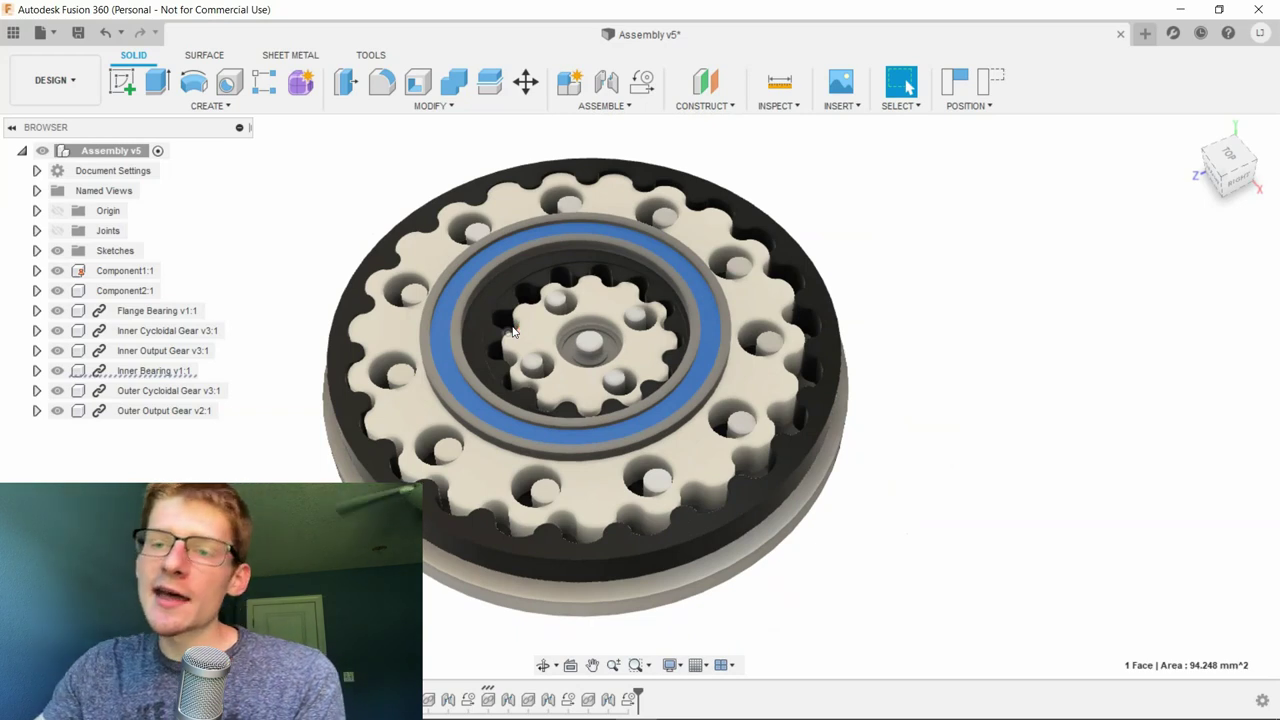
pyautogui.click(488, 269)
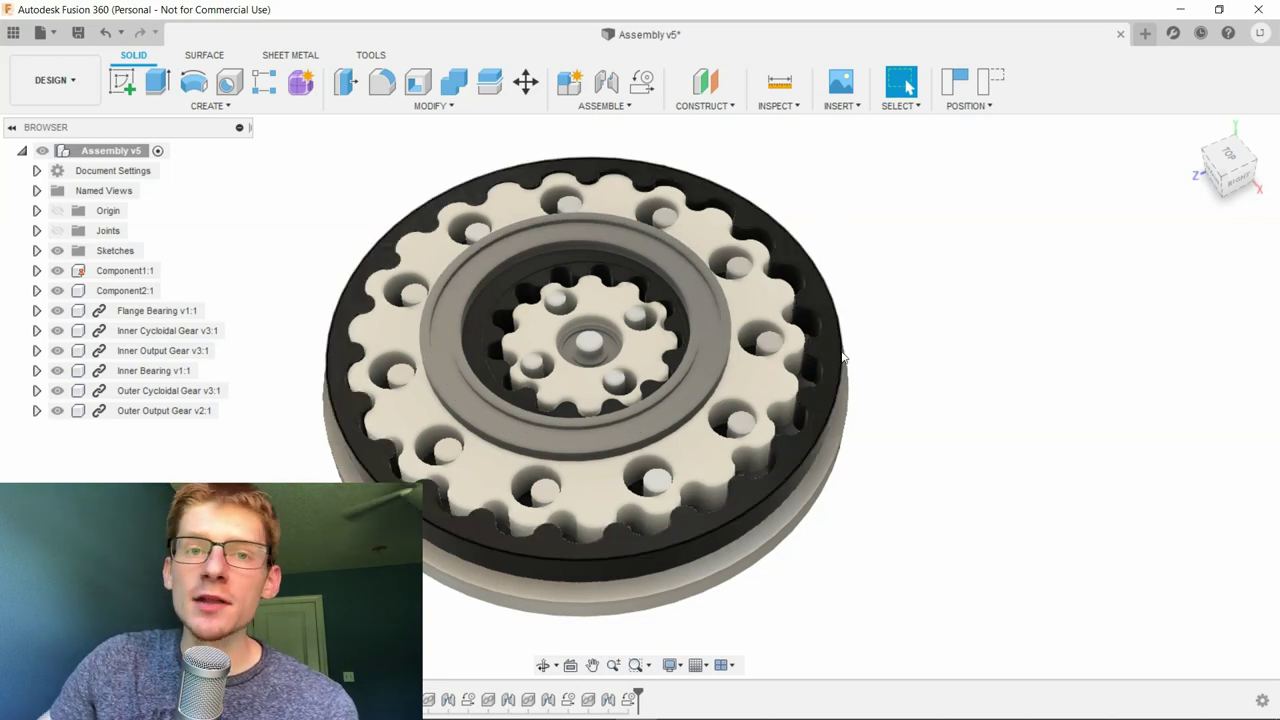
pyautogui.scroll(5, 625, 352)
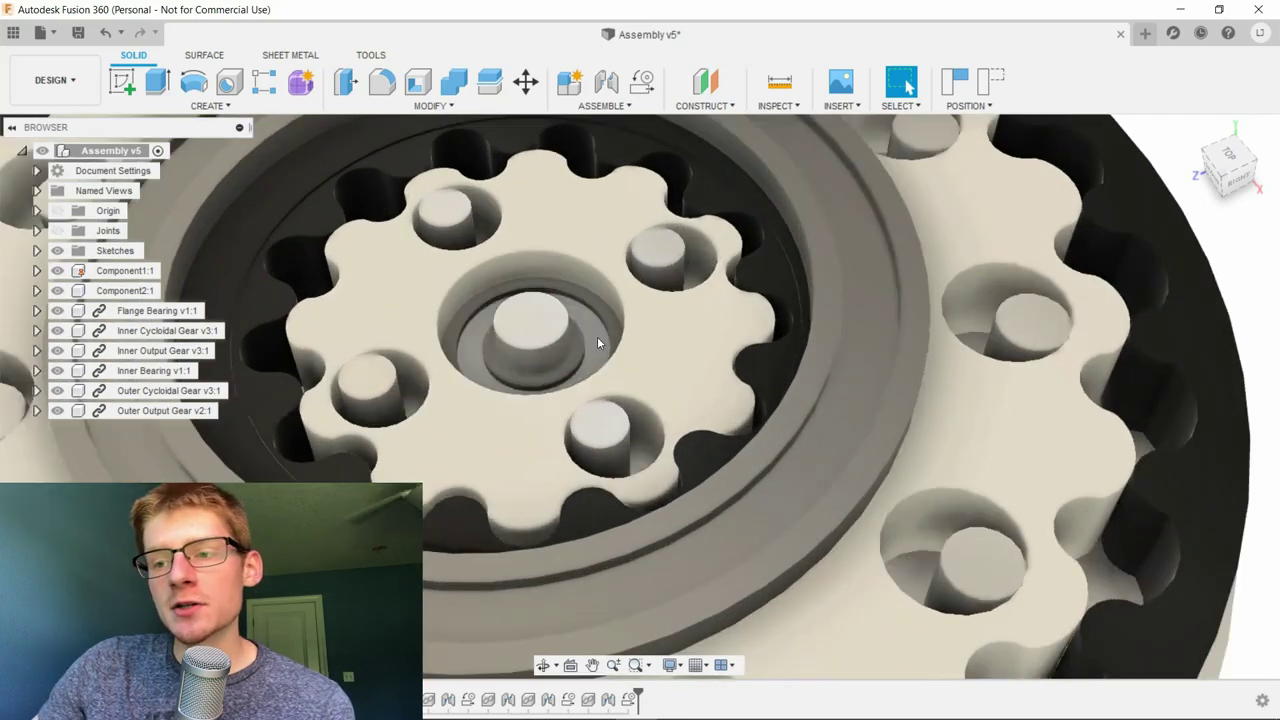
pyautogui.click(593, 293)
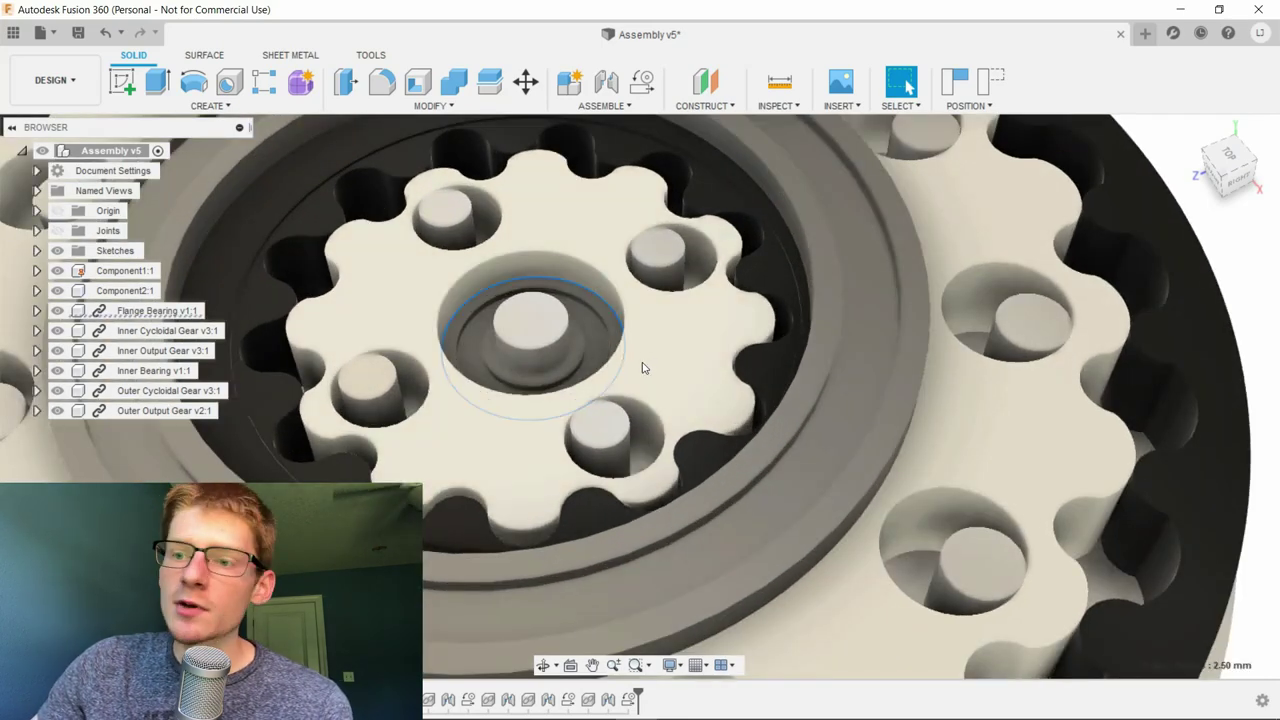
pyautogui.click(565, 353)
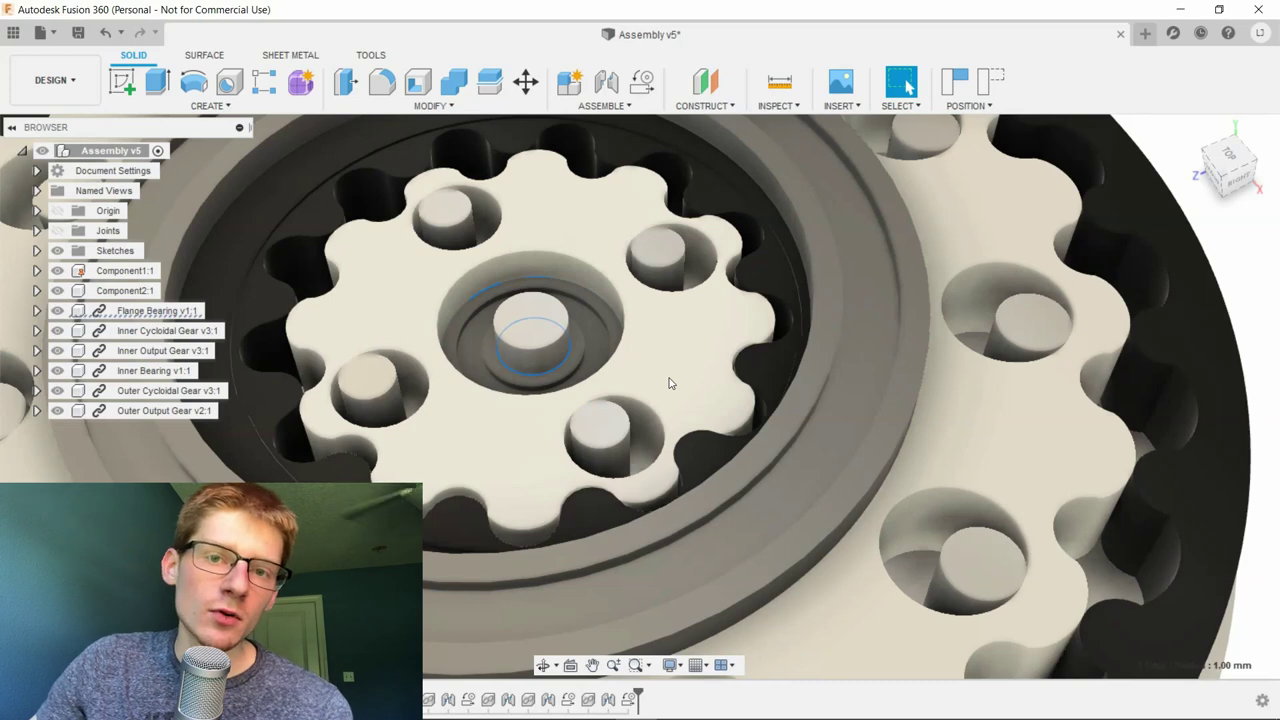
pyautogui.scroll(-5, 677, 345)
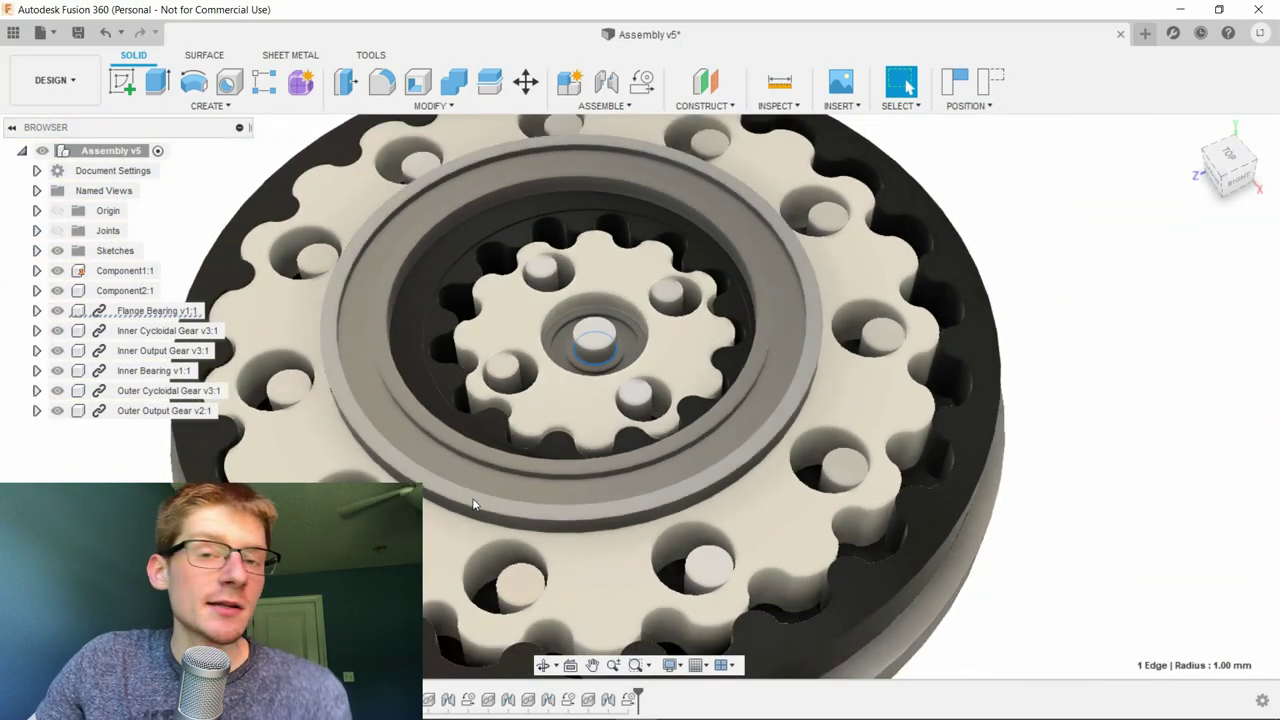
pyautogui.scroll(-3, 438, 515)
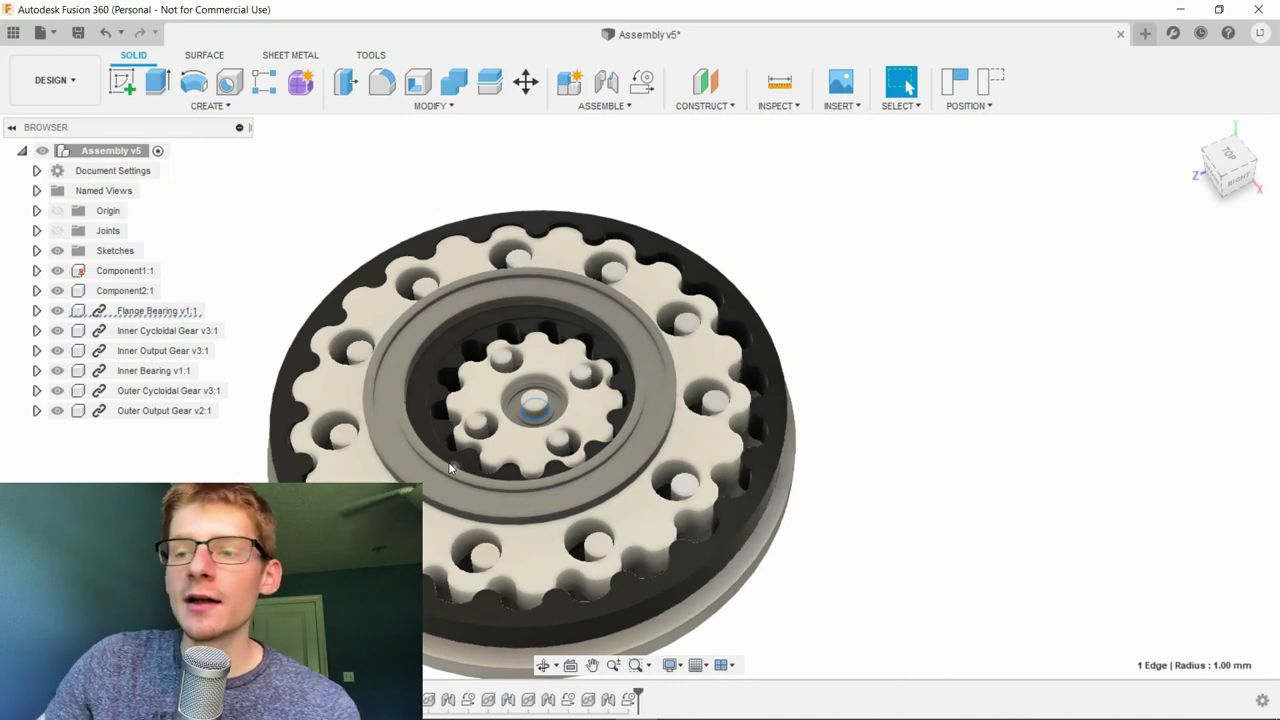
pyautogui.scroll(5, 548, 412)
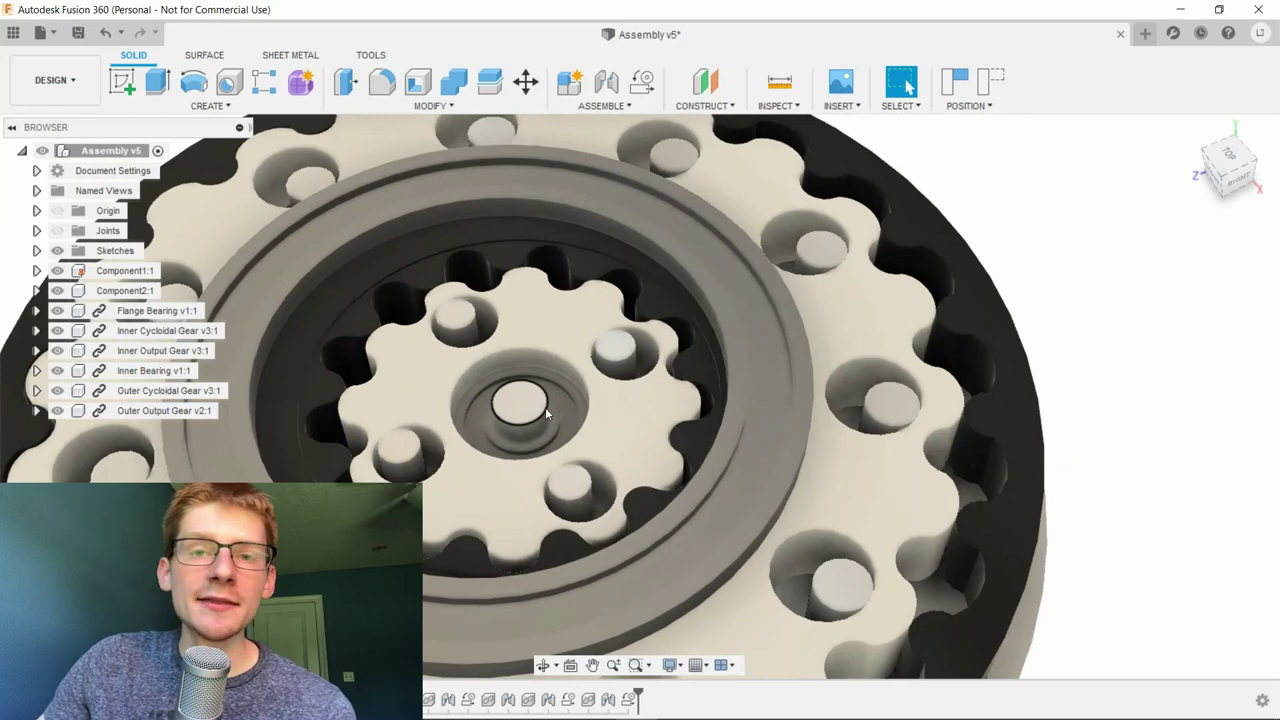
pyautogui.scroll(-3, 544, 410)
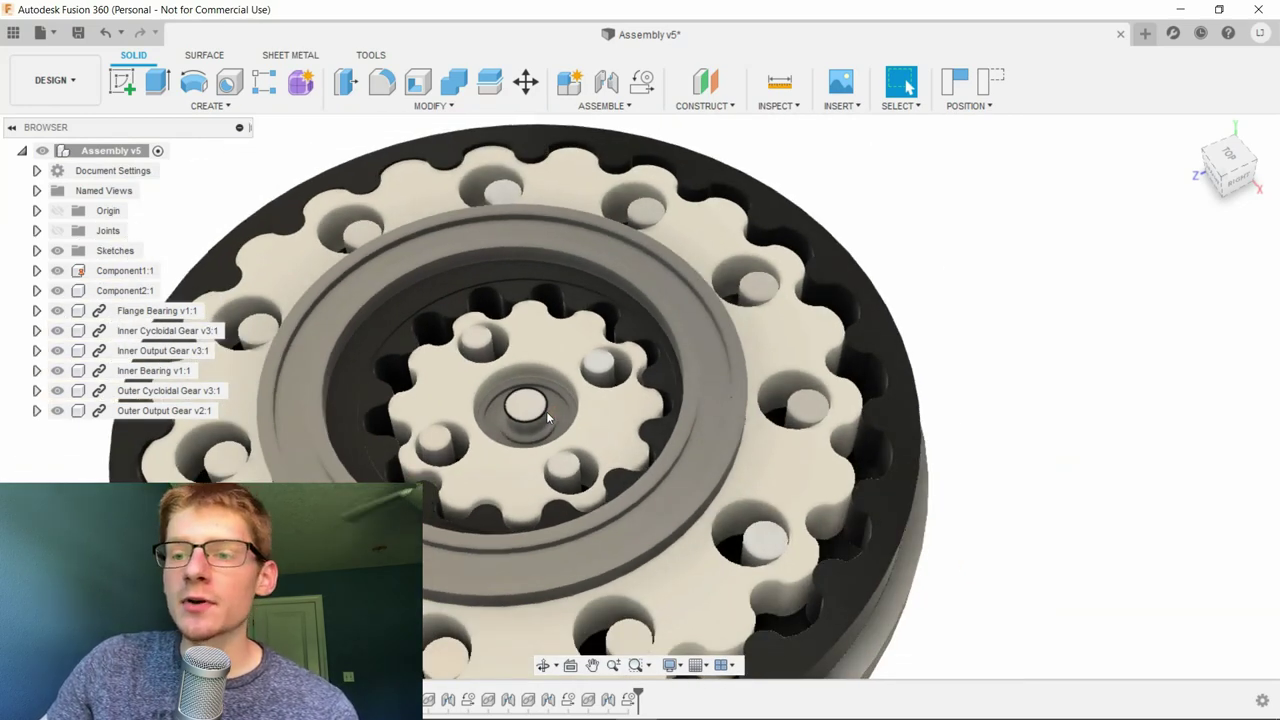
pyautogui.scroll(-2, 651, 413)
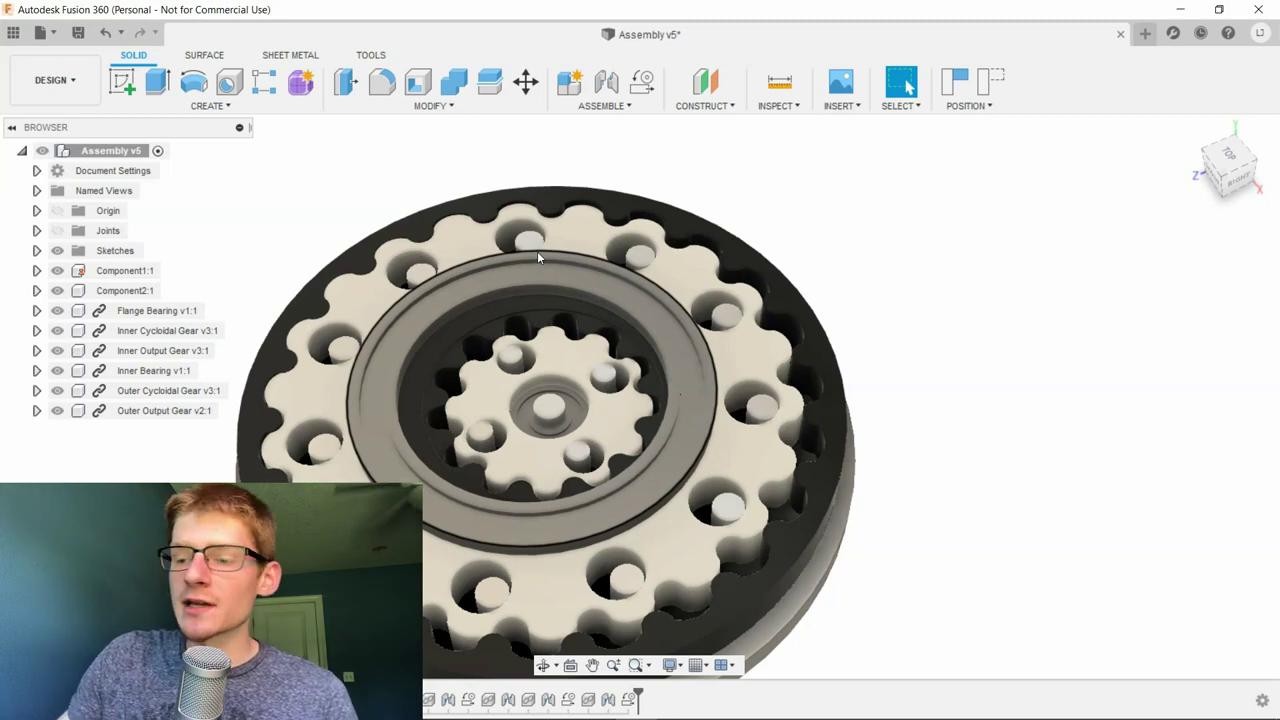
# Step: Measure the outer rim edge (38.00 mm diameter, 19.00 mm radius), then orbit to look straight down
pyautogui.click(783, 270)
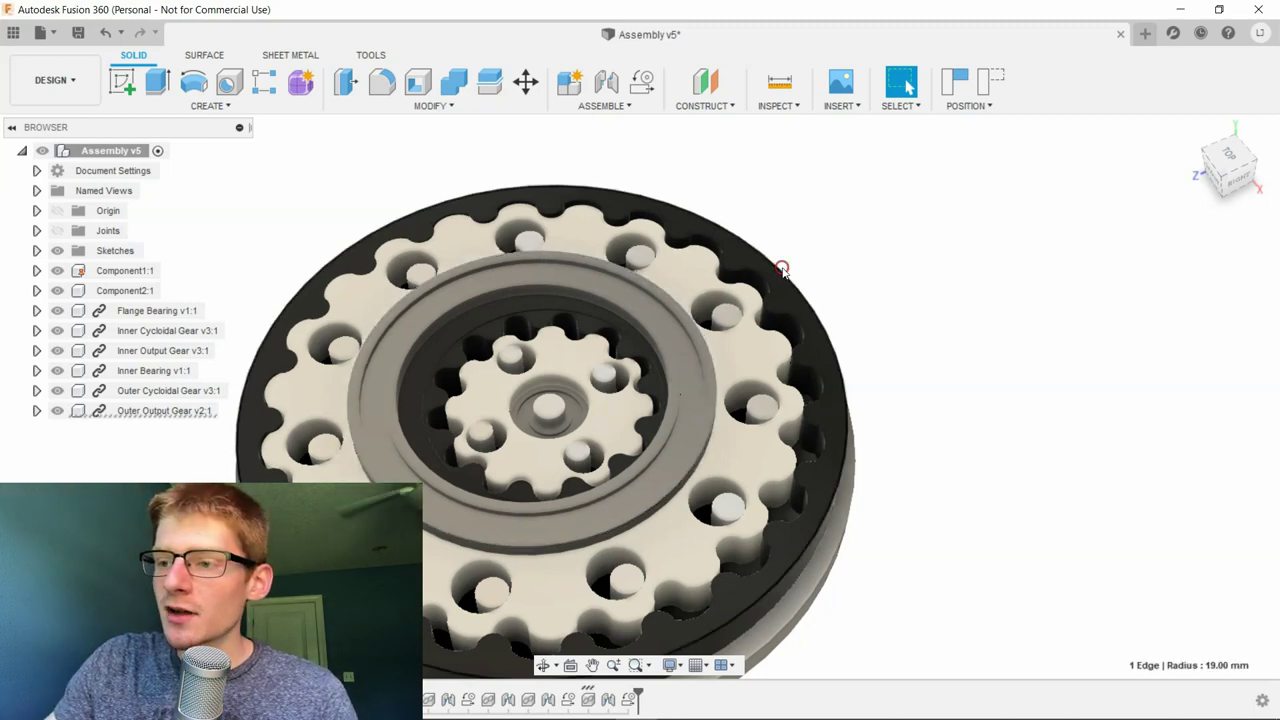
pyautogui.press('i')
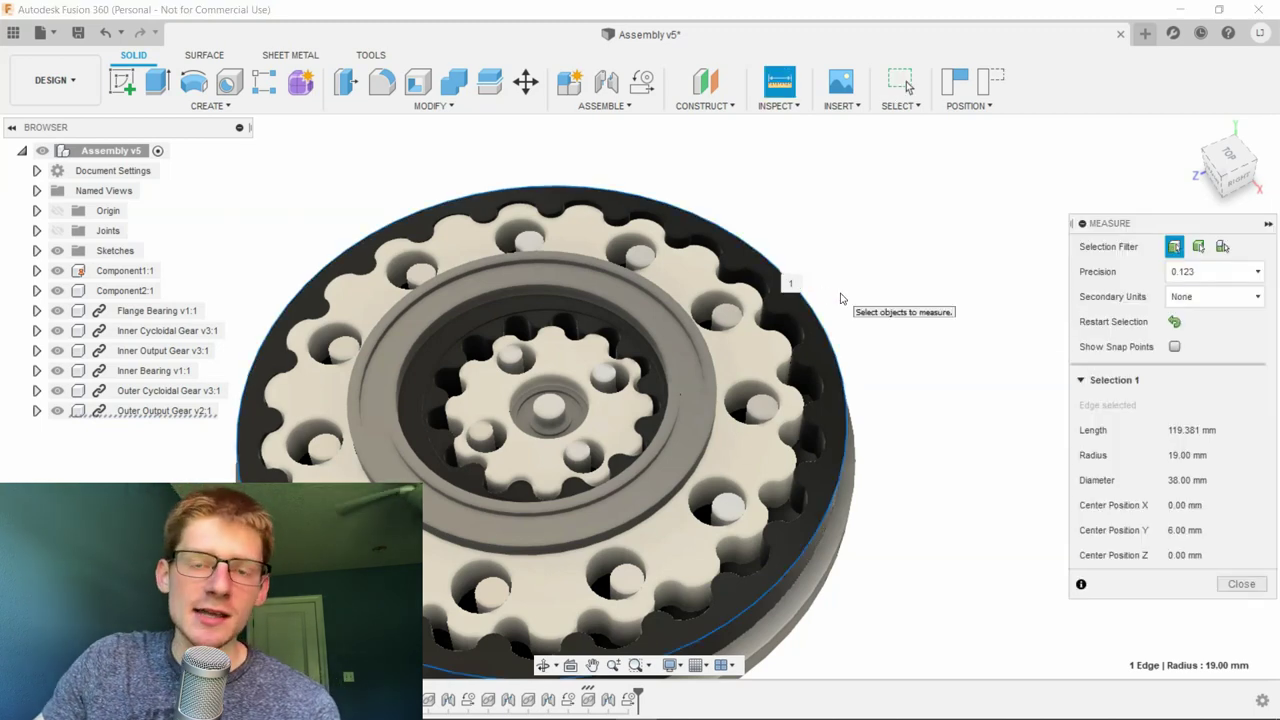
pyautogui.click(866, 255)
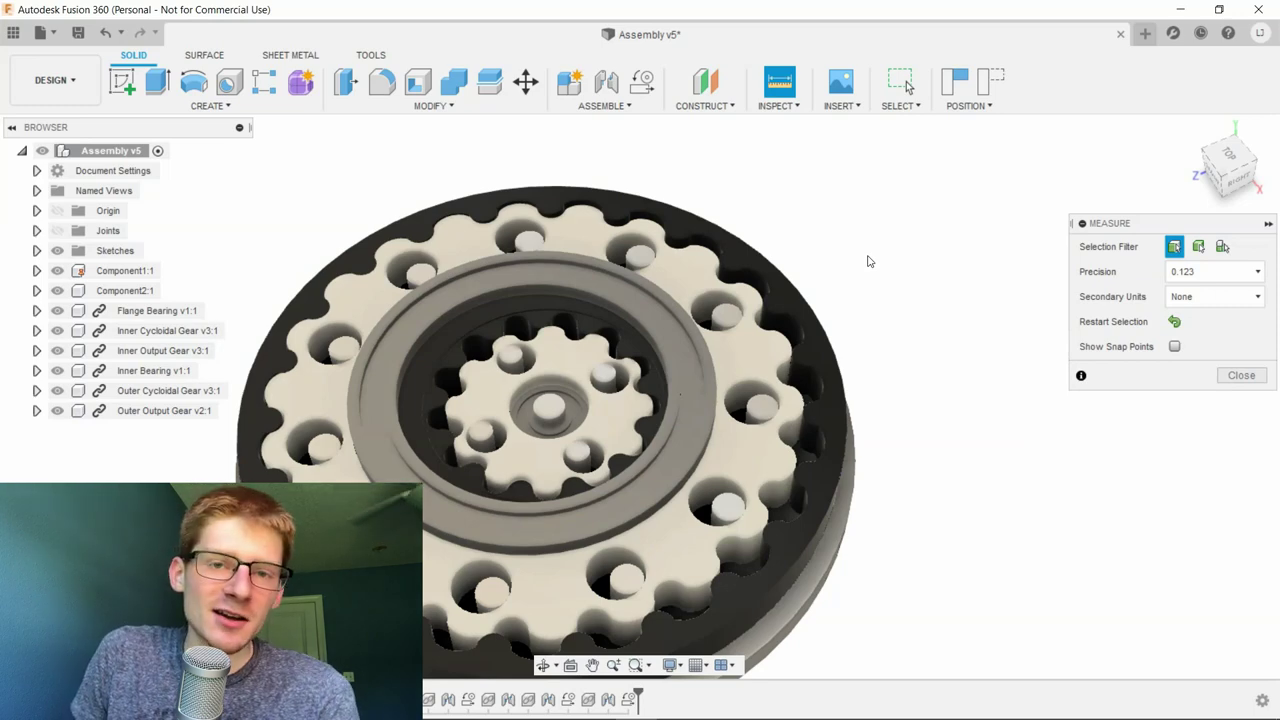
pyautogui.keyDown('shift'); pyautogui.moveTo(868, 261); pyautogui.dragTo(528, 452, button='middle'); pyautogui.keyUp('shift')
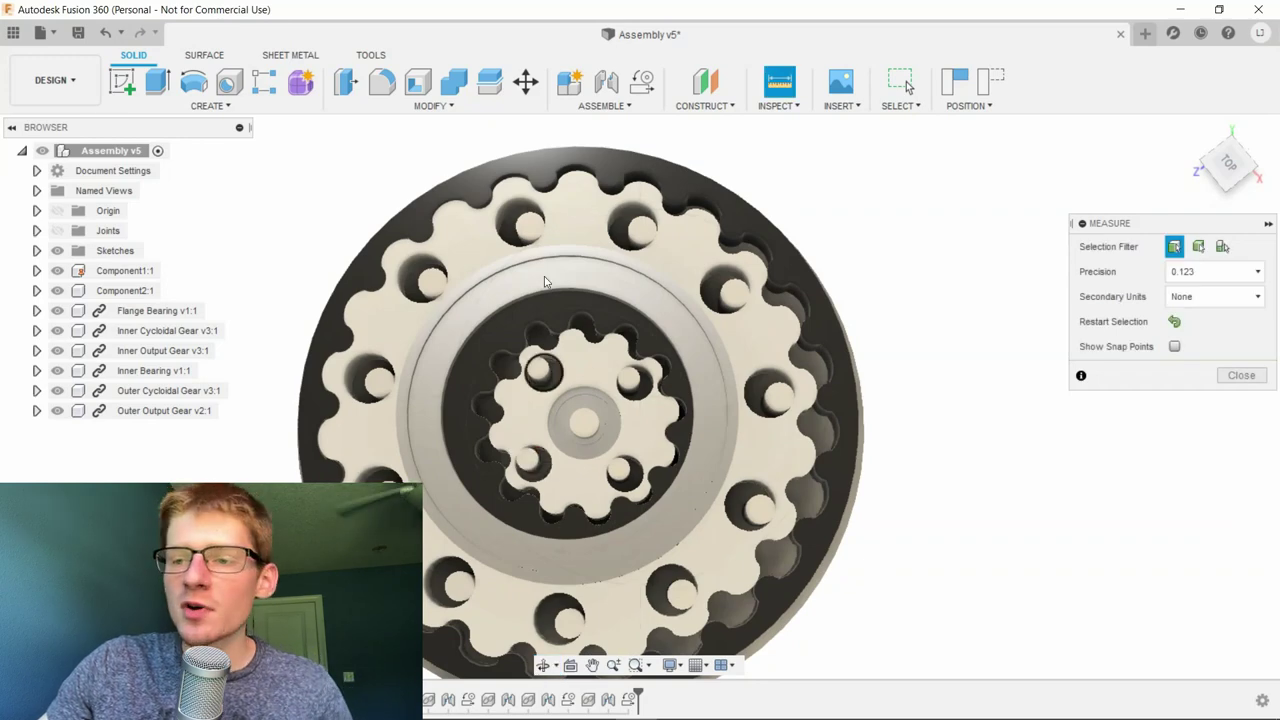
# Step: Measure the face at the gear centre, close Measure, and turn the inner cycloidal gear around the hub
pyautogui.keyDown('shift'); pyautogui.moveTo(545, 373); pyautogui.dragTo(620, 252, button='middle'); pyautogui.keyUp('shift')
pyautogui.scroll(1, 620, 252)
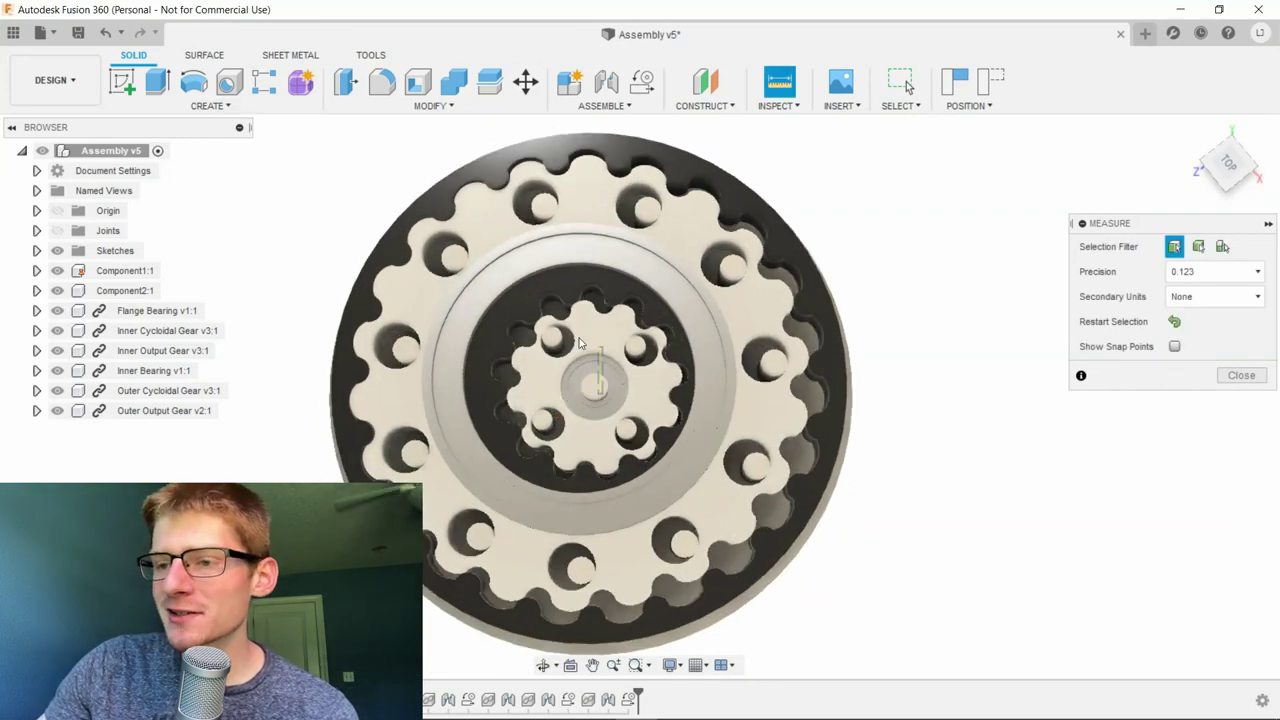
pyautogui.click(593, 385)
pyautogui.press('Escape')
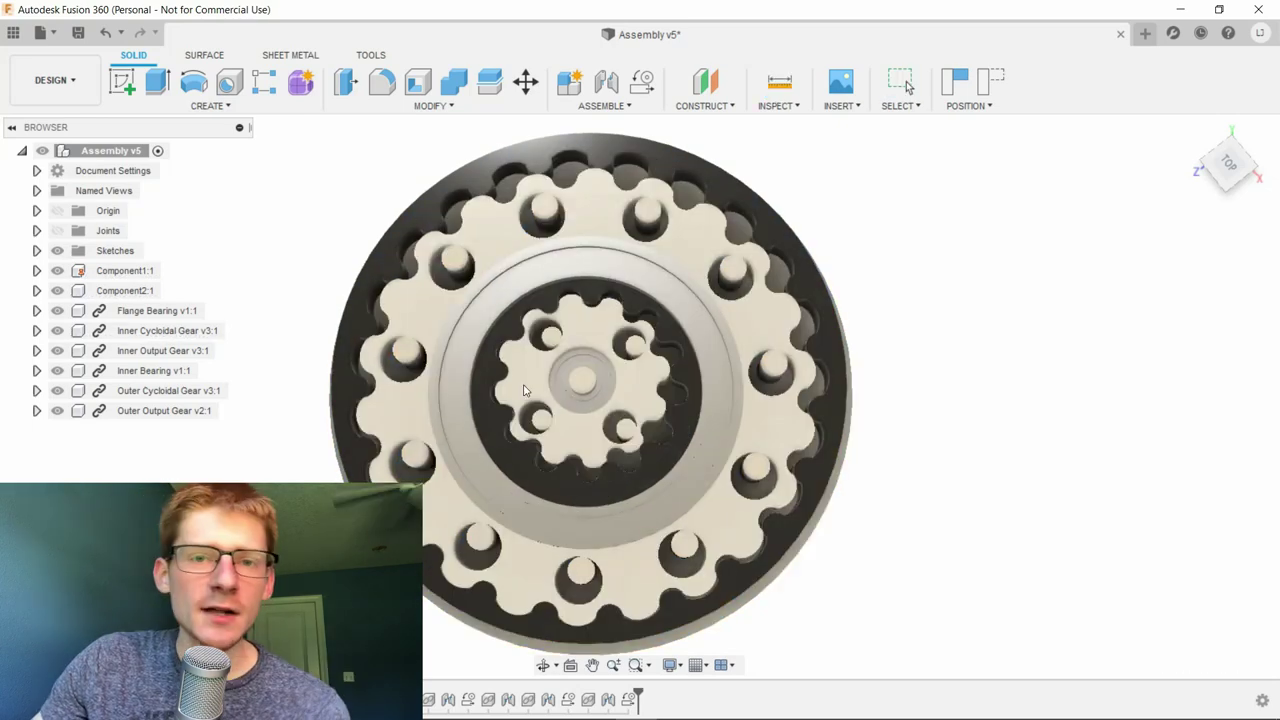
pyautogui.moveTo(680, 368); pyautogui.dragTo(586, 449)
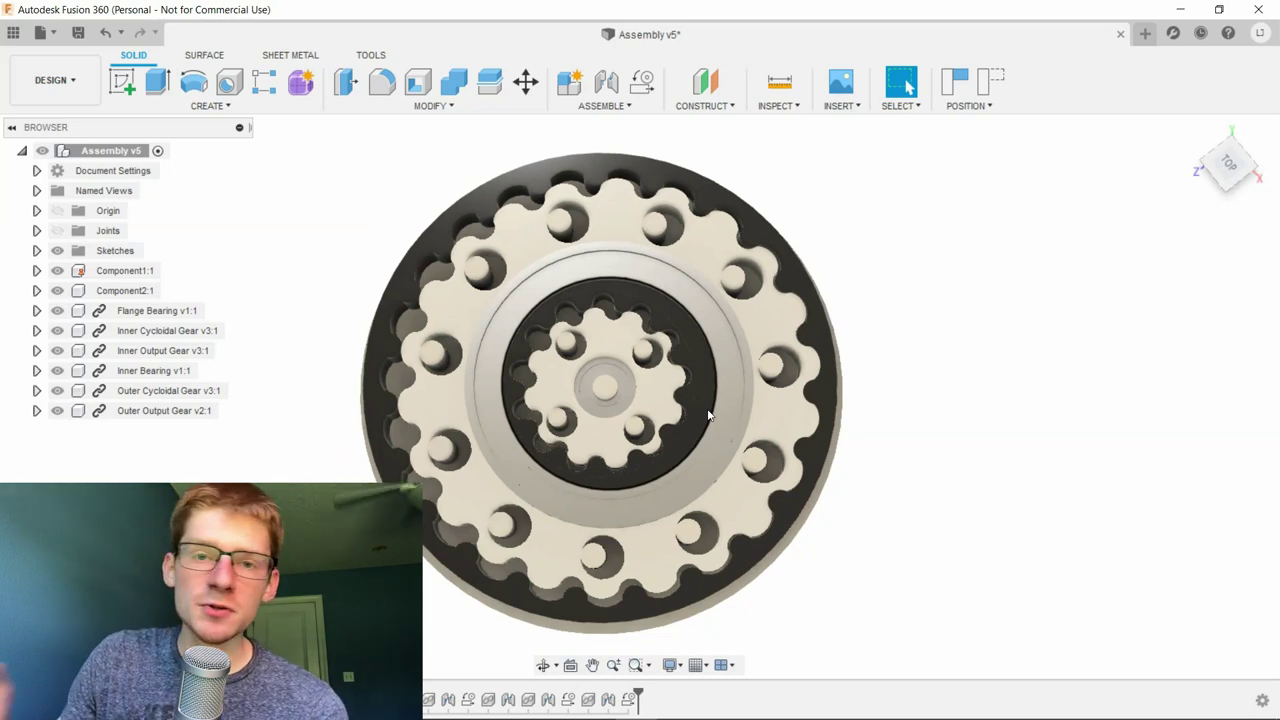
# Step: Zoom in, turn the inner cycloidal gear through its eccentric motion, then zoom back out
pyautogui.scroll(2, 600, 450)
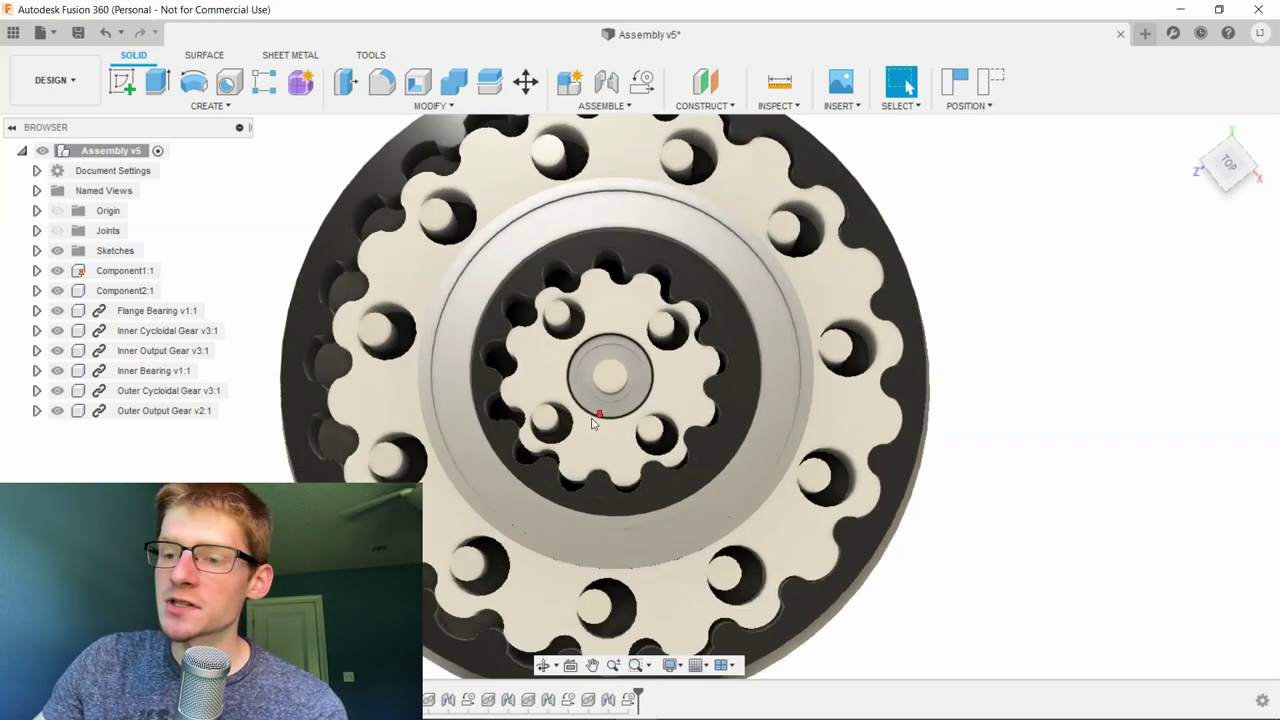
pyautogui.moveTo(635, 355); pyautogui.dragTo(634, 417)
pyautogui.scroll(-2, 621, 387)
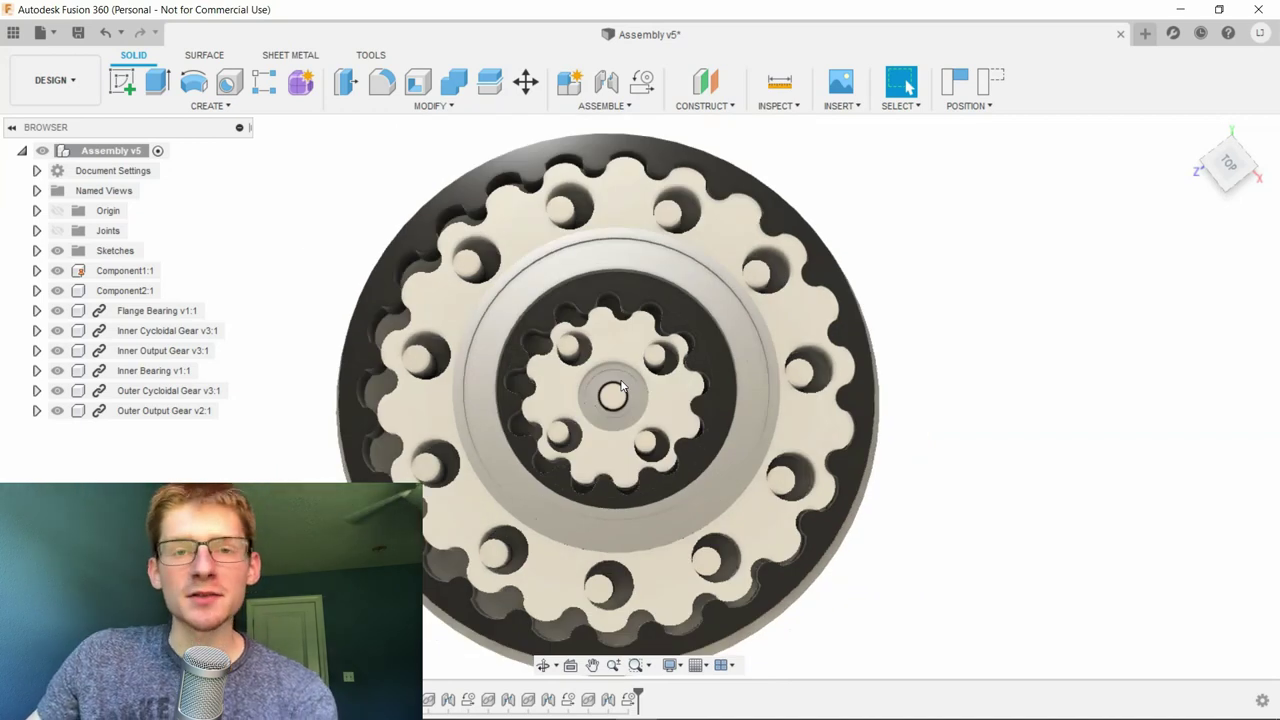
pyautogui.scroll(-1, 658, 209)
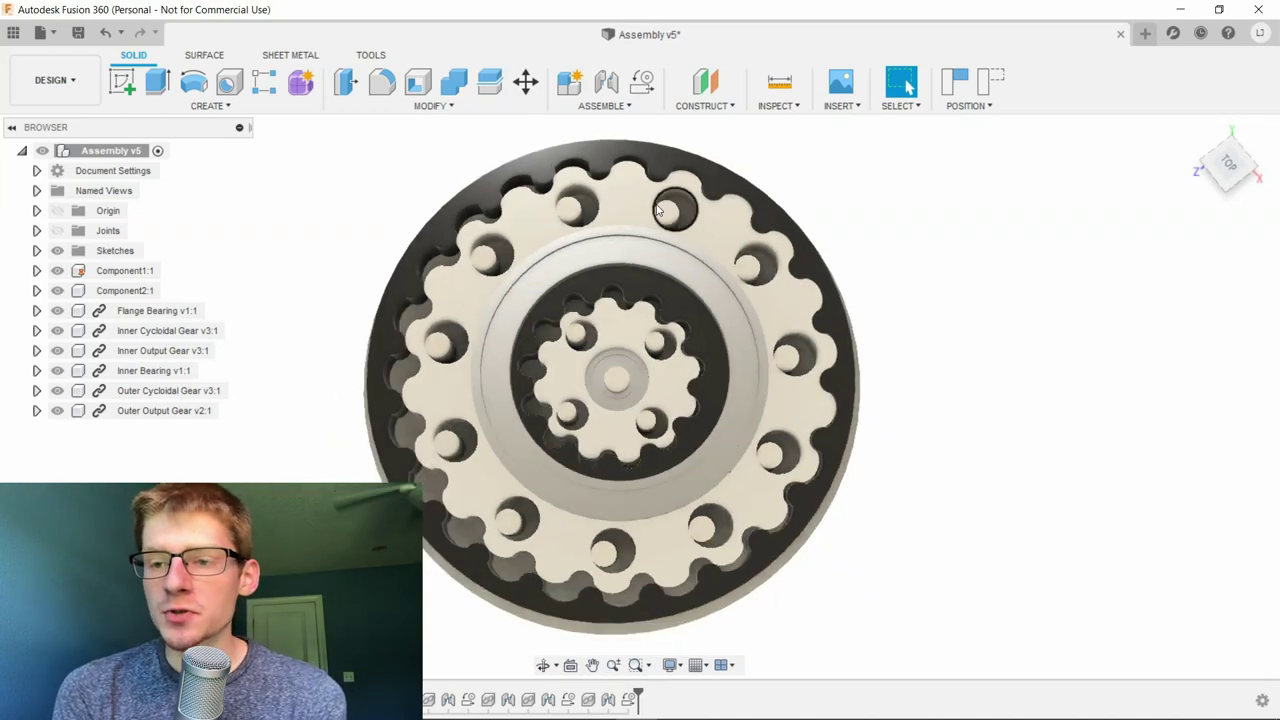